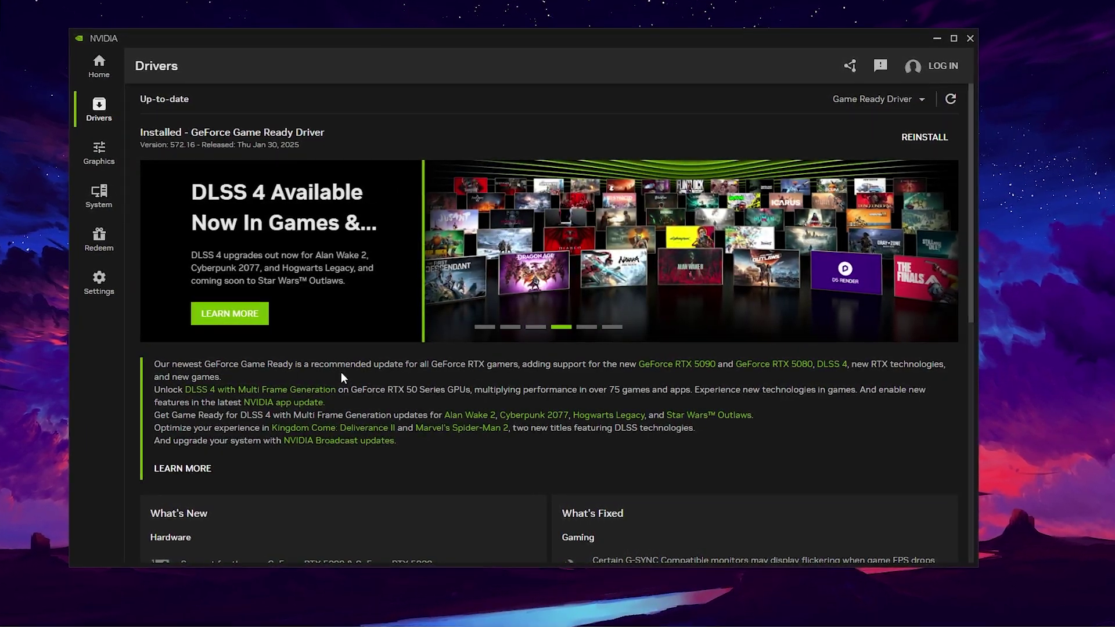
Step: Open Marvel Rivals' graphics program settings and scroll to Driver Settings, where DLSS Override shows Unsupported
click(95, 151)
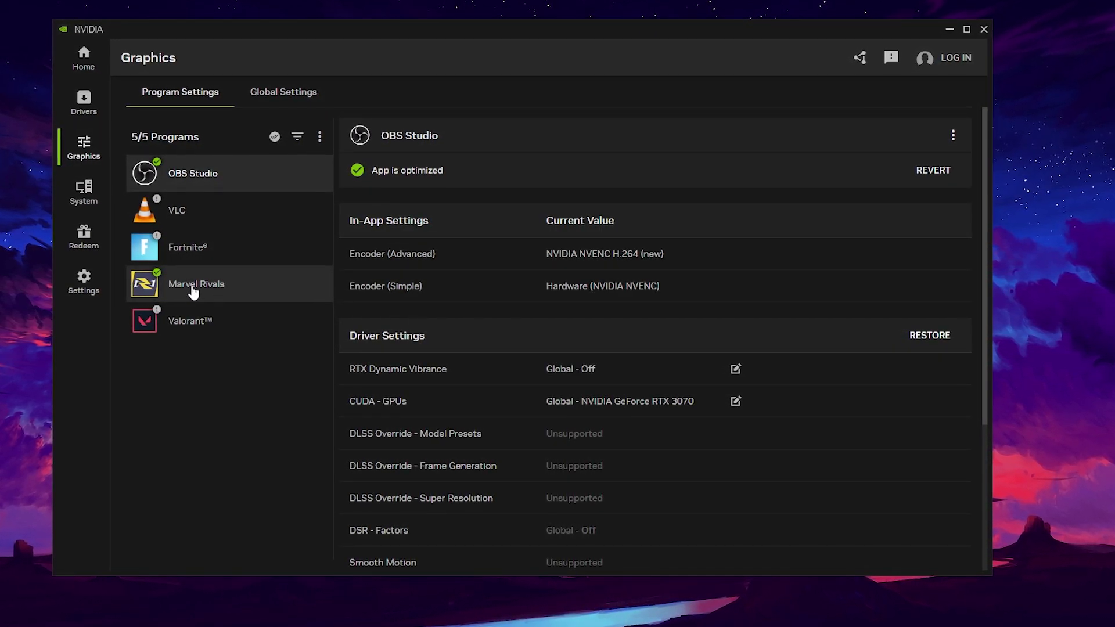
click(195, 287)
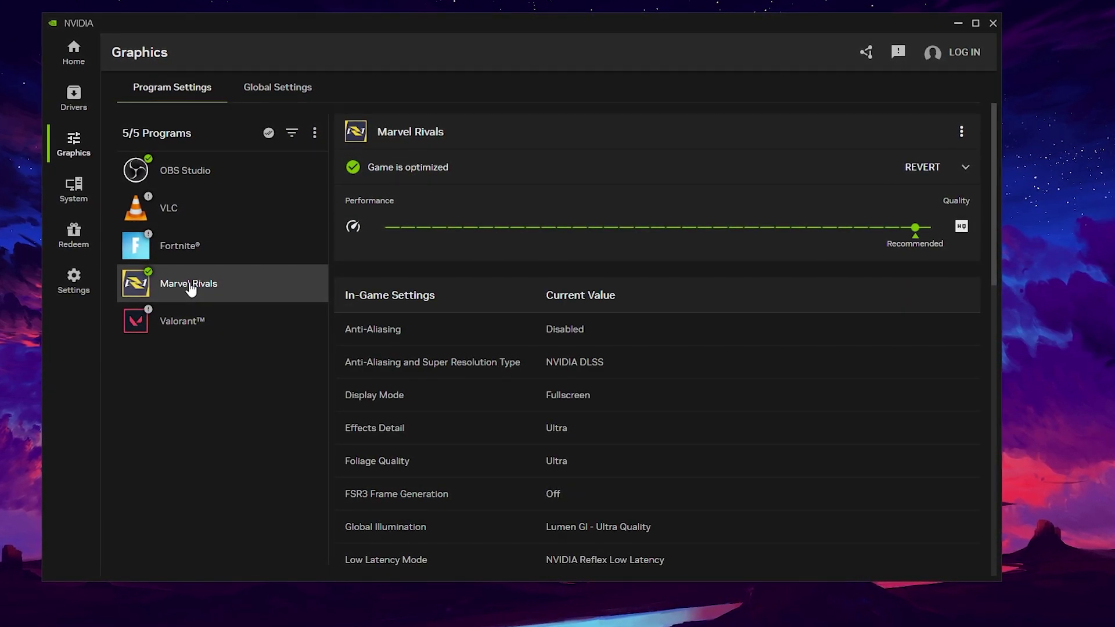
scroll(458, 285, down, 10)
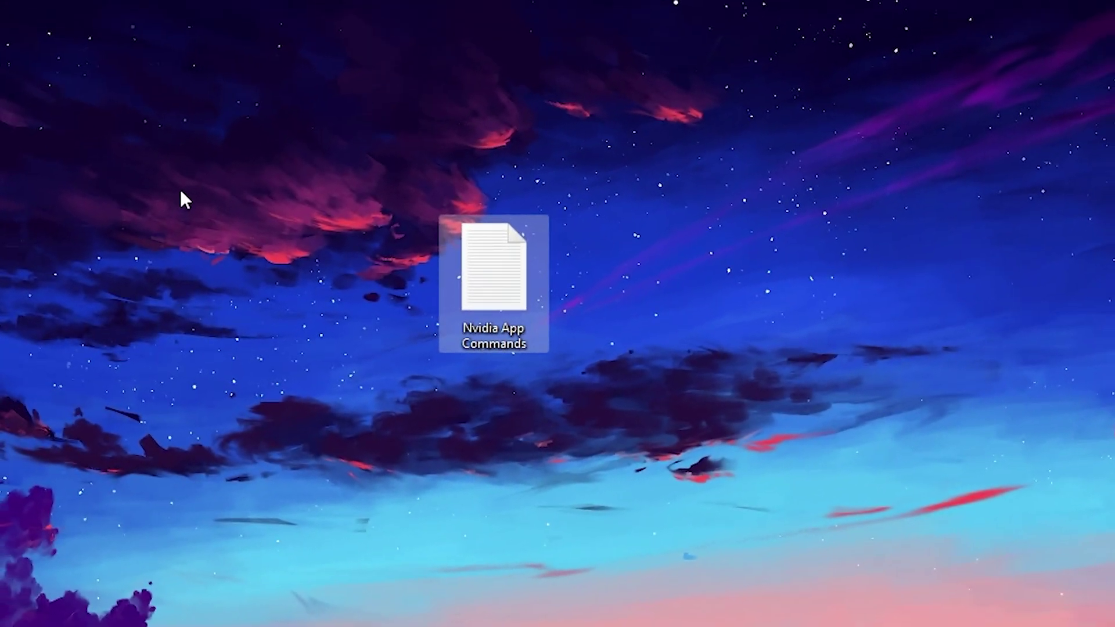
Step: Open Nvidia App Commands.txt from the desktop in Notepad
drag(295, 179, 746, 398)
double_click(514, 259)
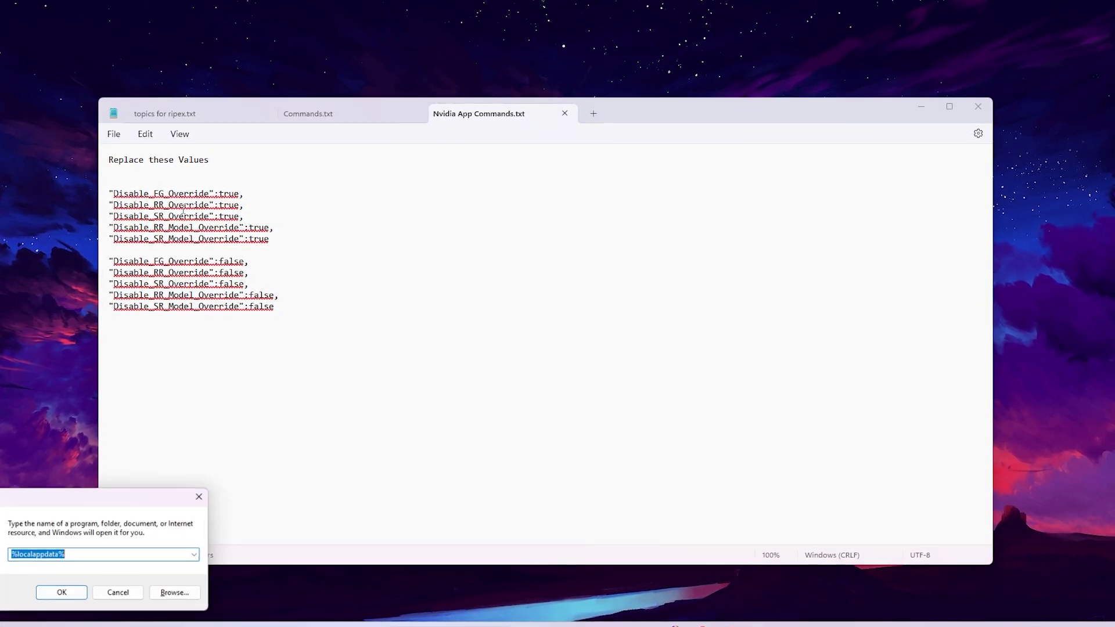
Step: Open %localappdata% and browse into NVIDIA Corporation\NVIDIA app\NvBackend
drag(88, 503, 514, 248)
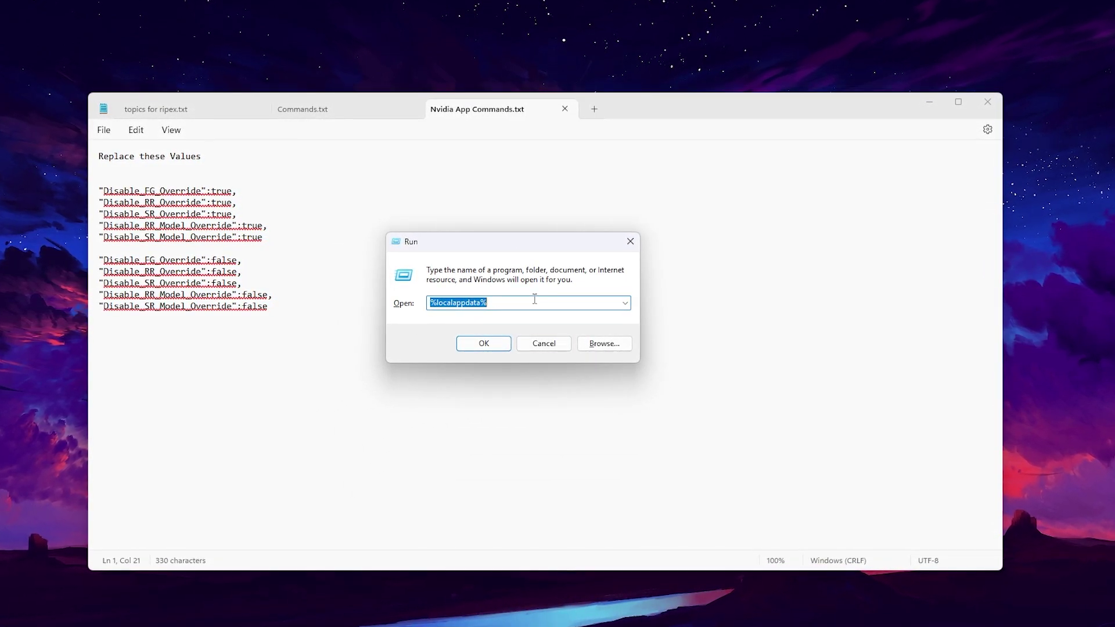
click(484, 343)
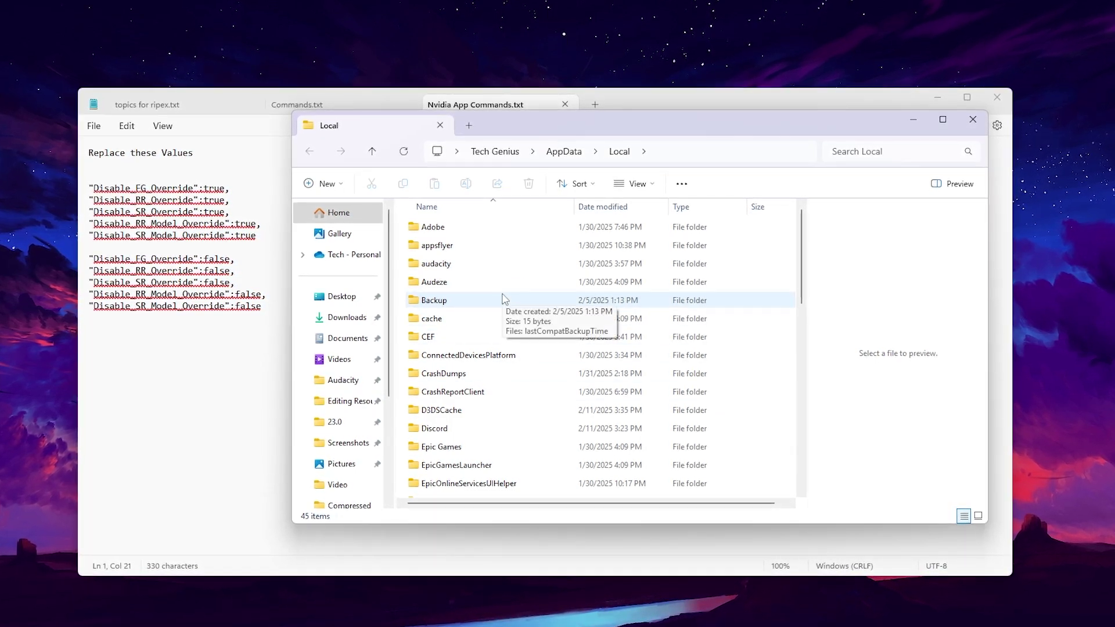
key(n)
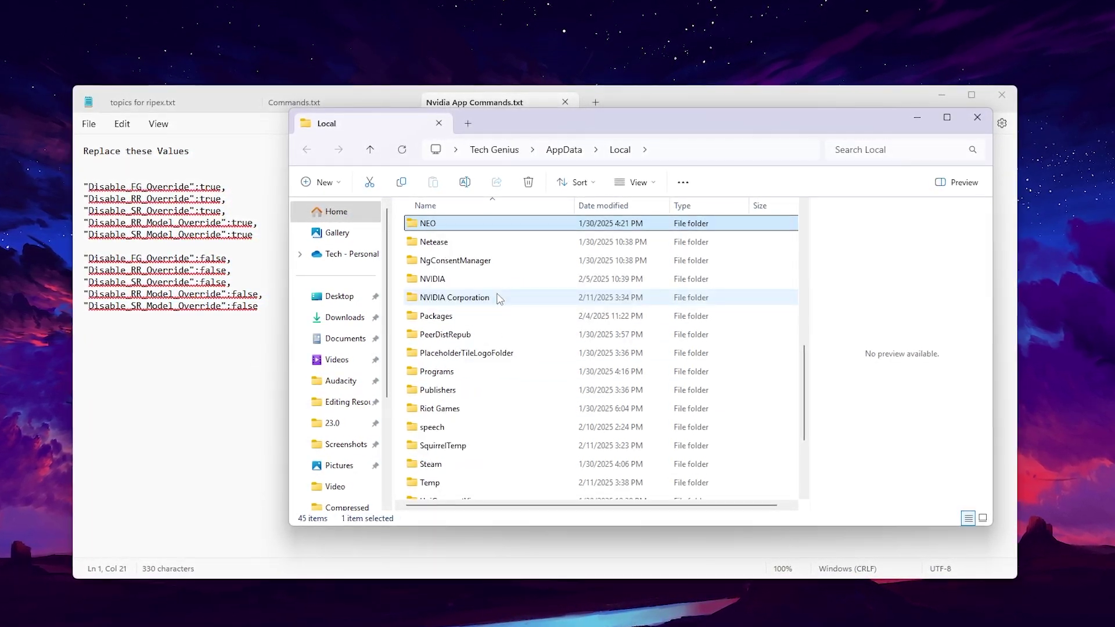
double_click(459, 297)
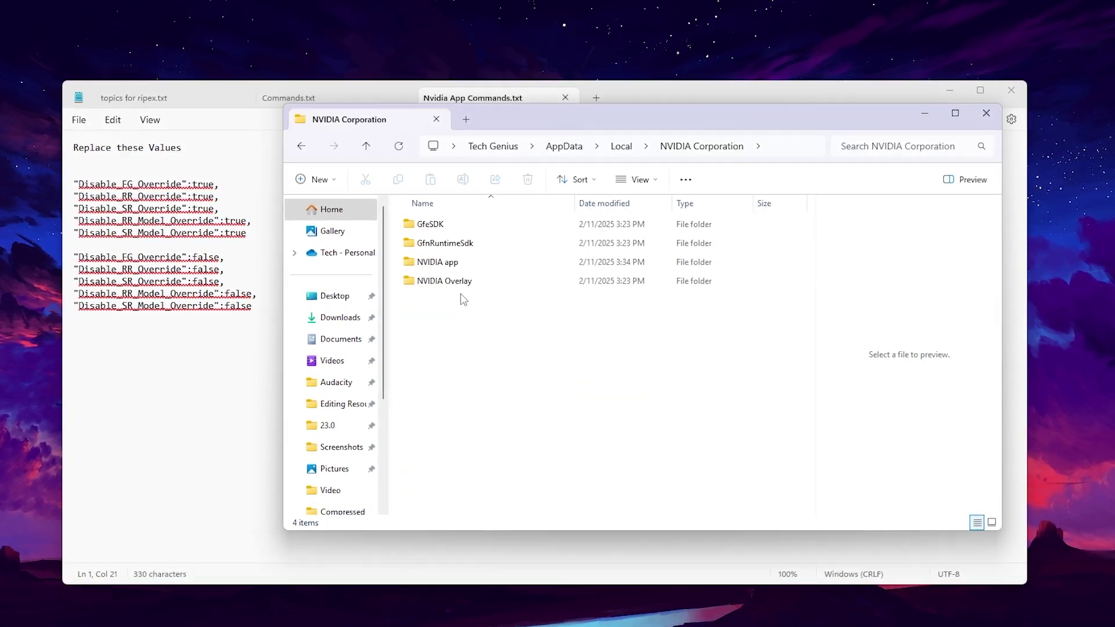
double_click(454, 263)
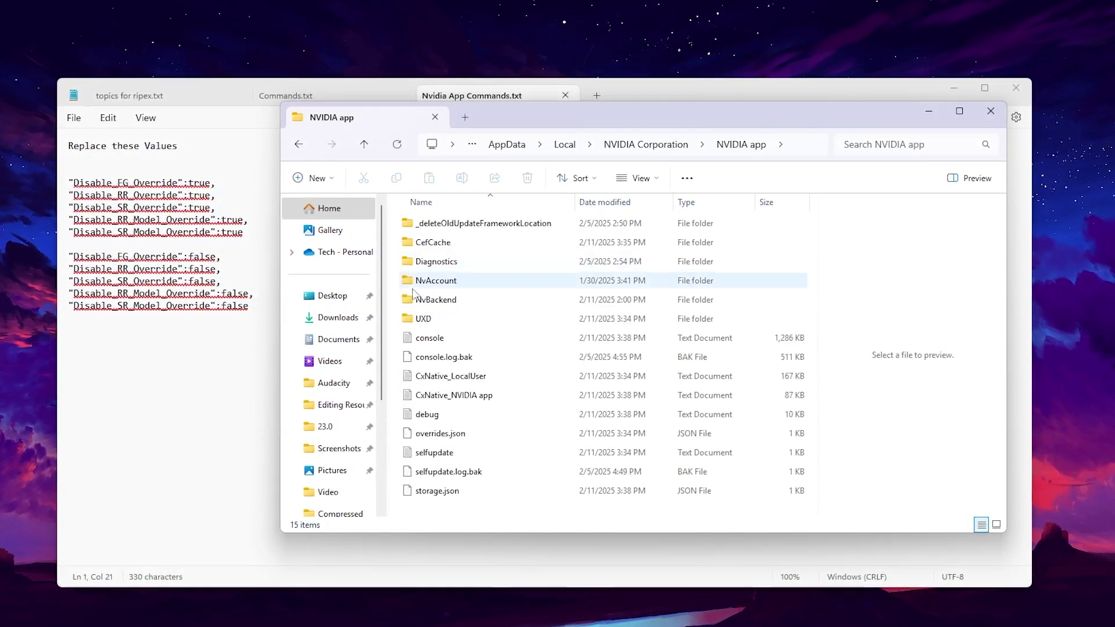
double_click(473, 299)
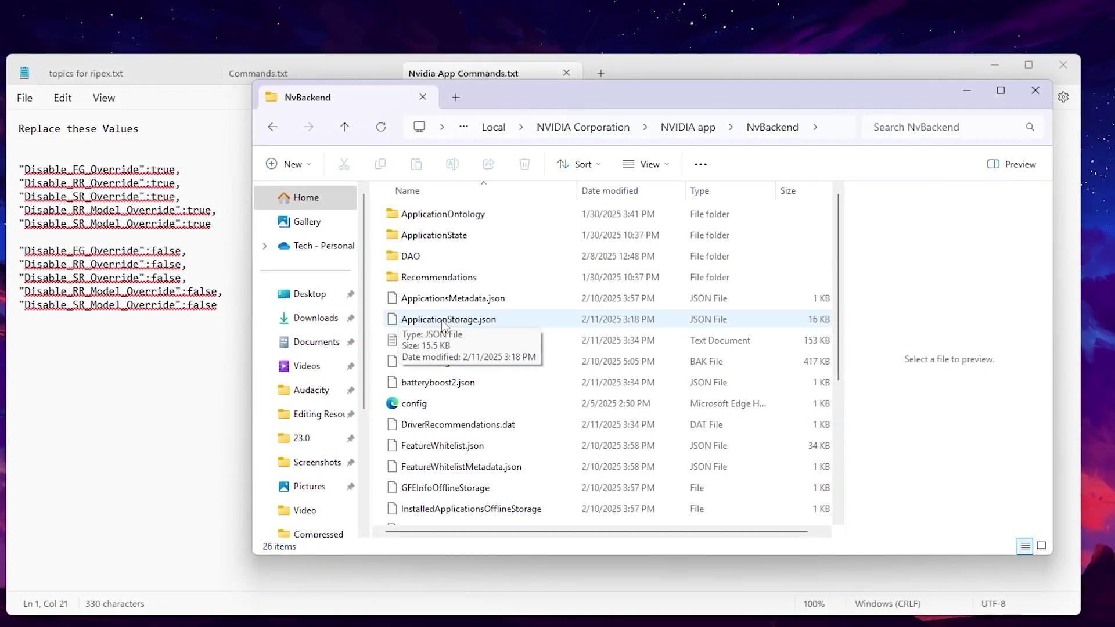
Step: Open ApplicationStorage.json with Notepad once, then close that Notepad window
click(444, 321)
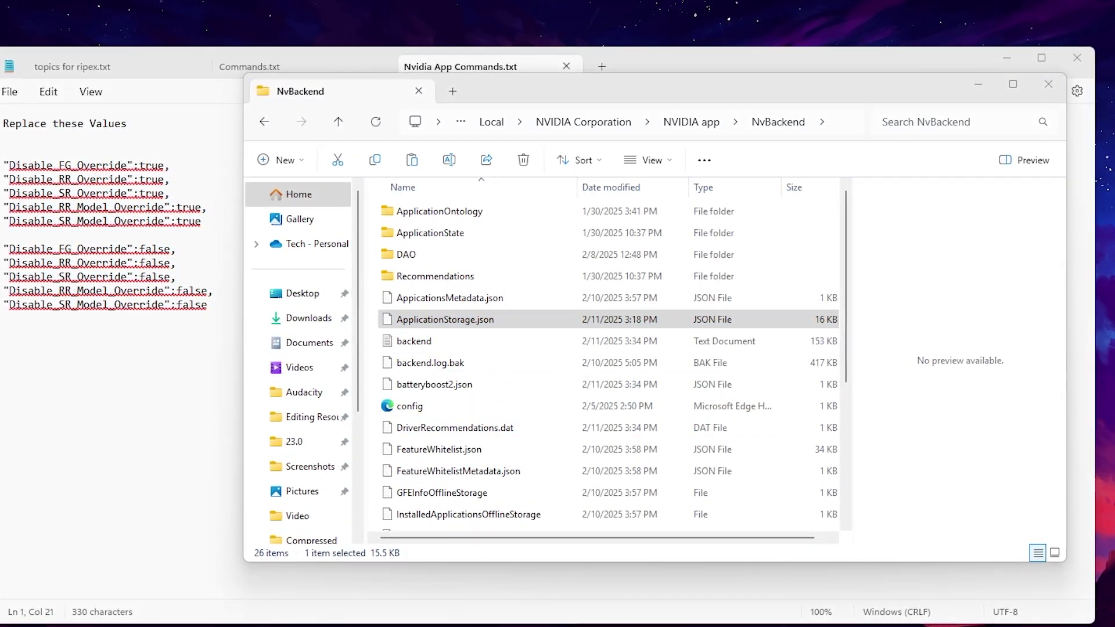
click(459, 322)
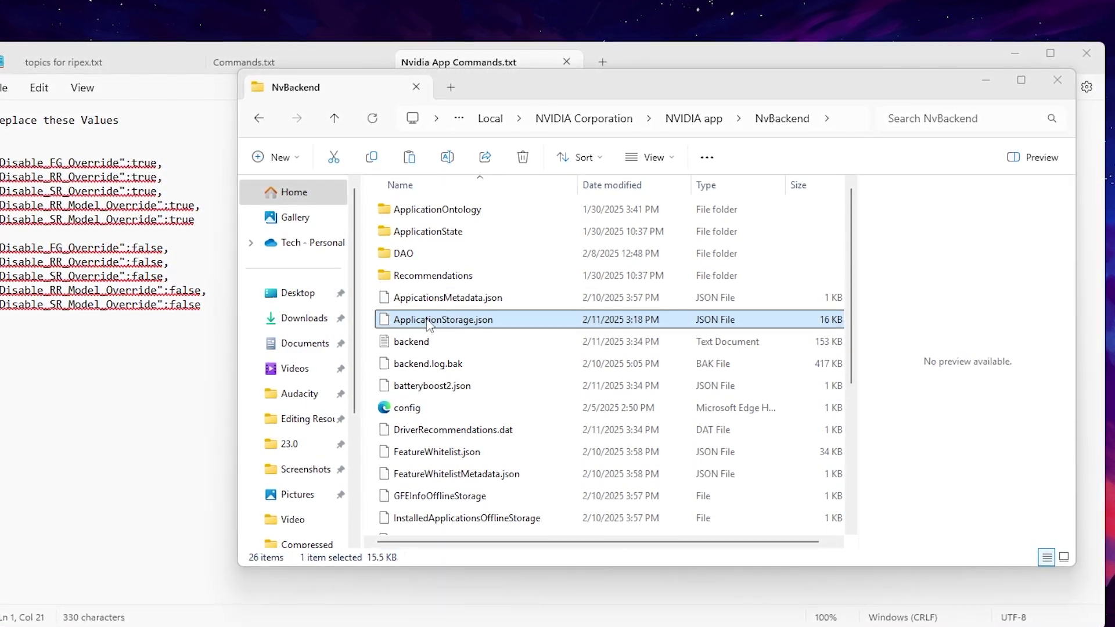
right_click(428, 321)
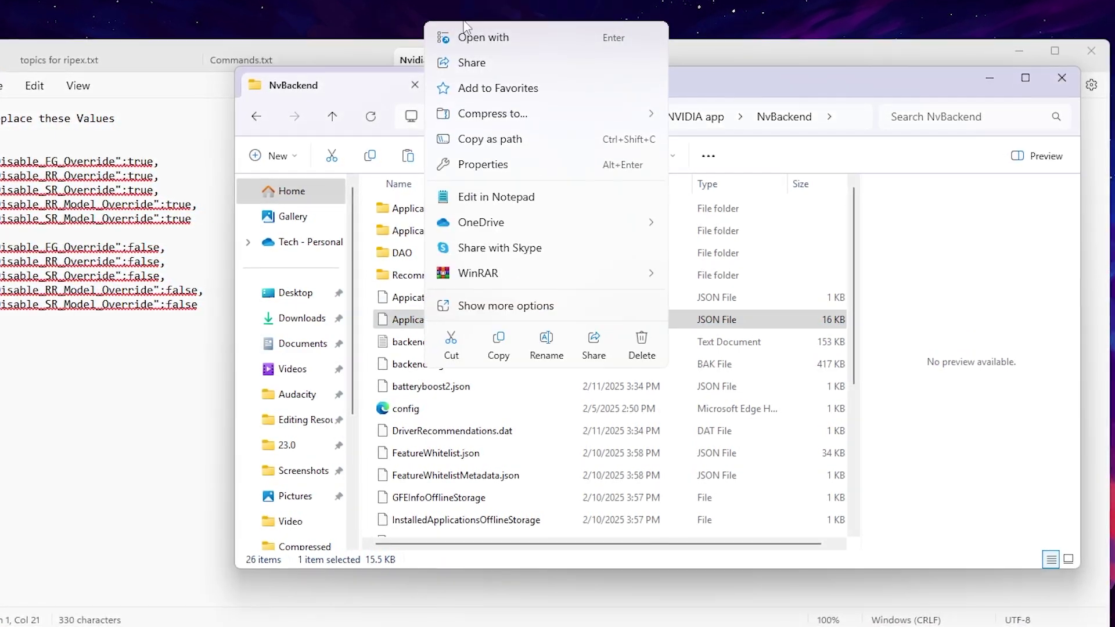
click(491, 35)
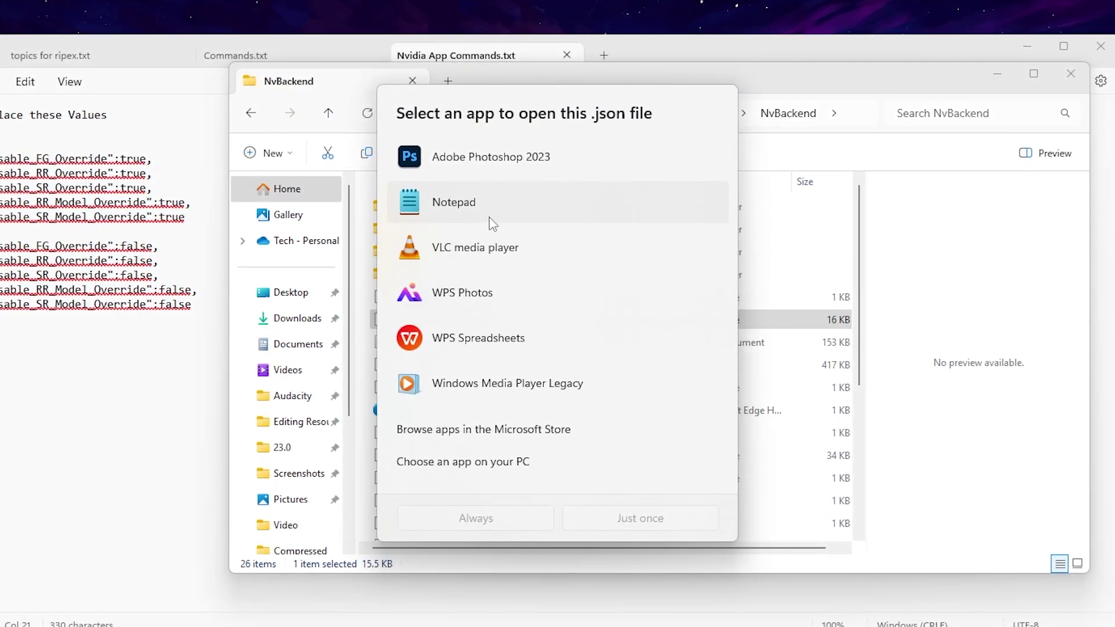
click(416, 199)
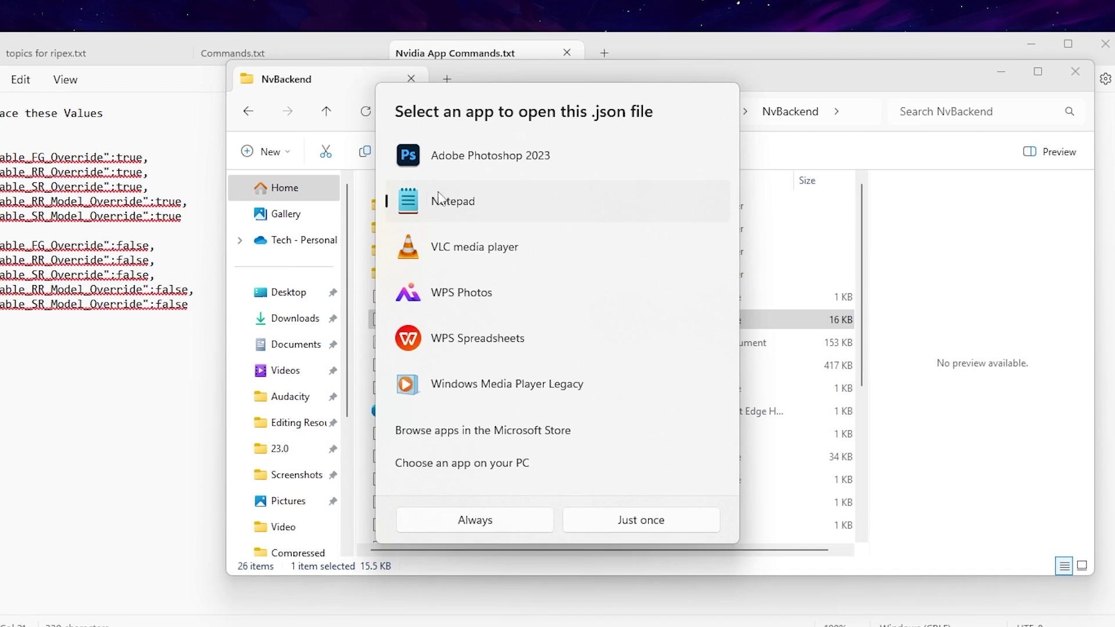
click(639, 522)
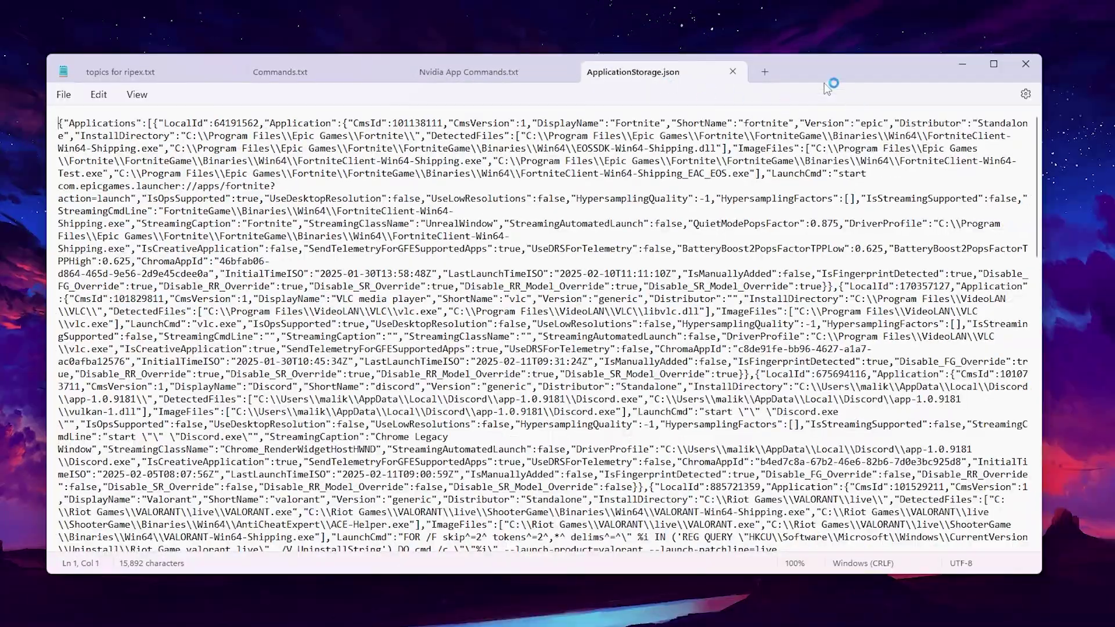
drag(828, 87, 668, 102)
click(879, 96)
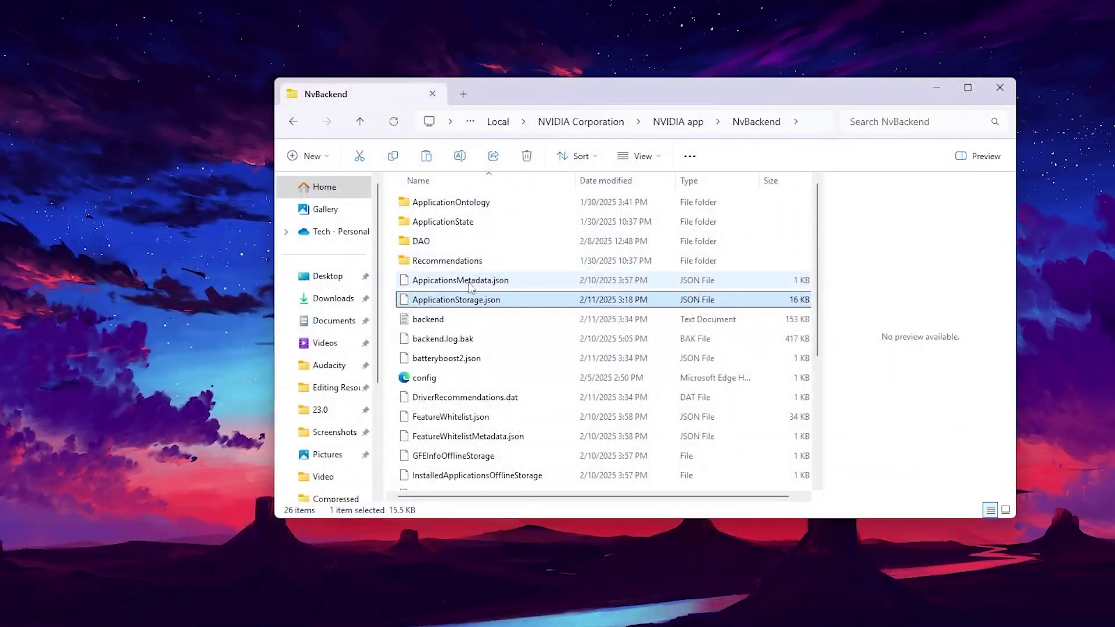
Step: Check ApplicationStorage.json's Properties, then open the file in Notepad
right_click(484, 297)
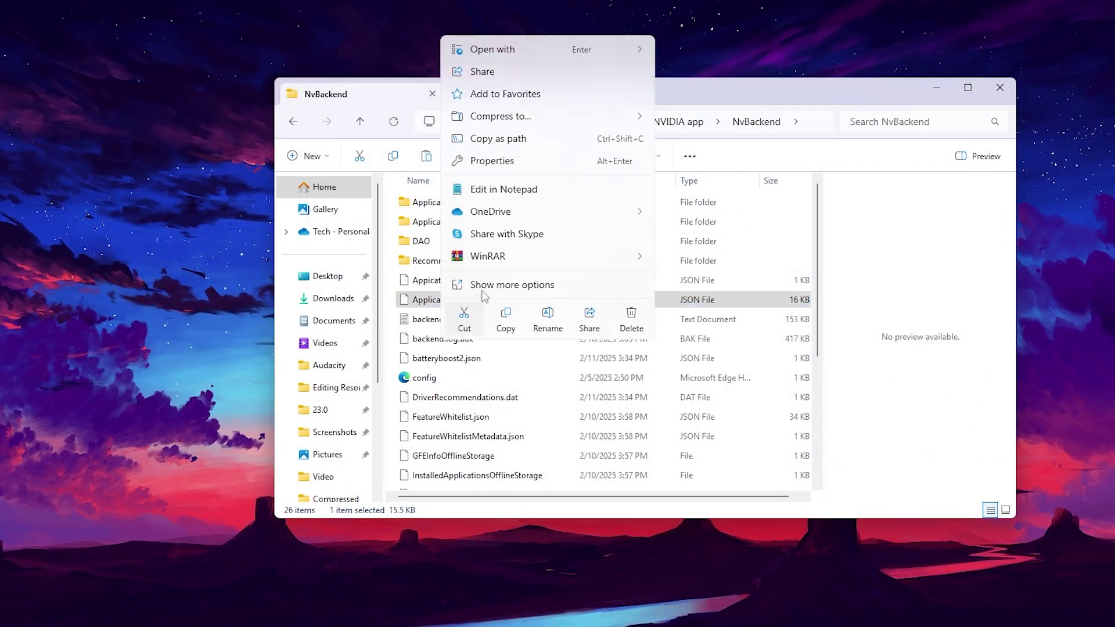
click(494, 162)
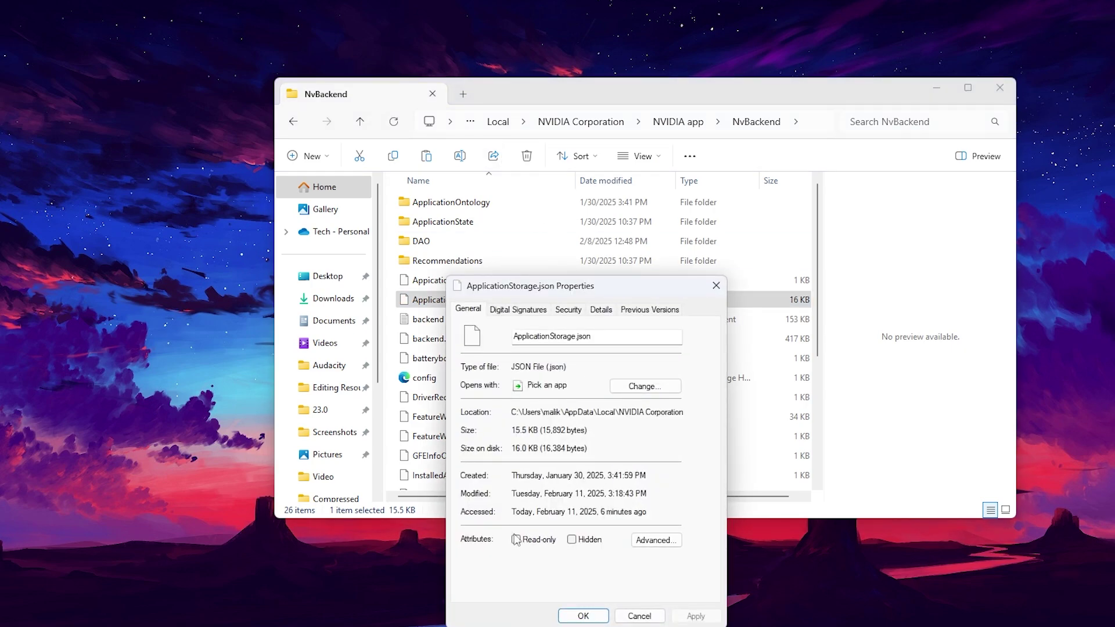
click(583, 616)
right_click(459, 298)
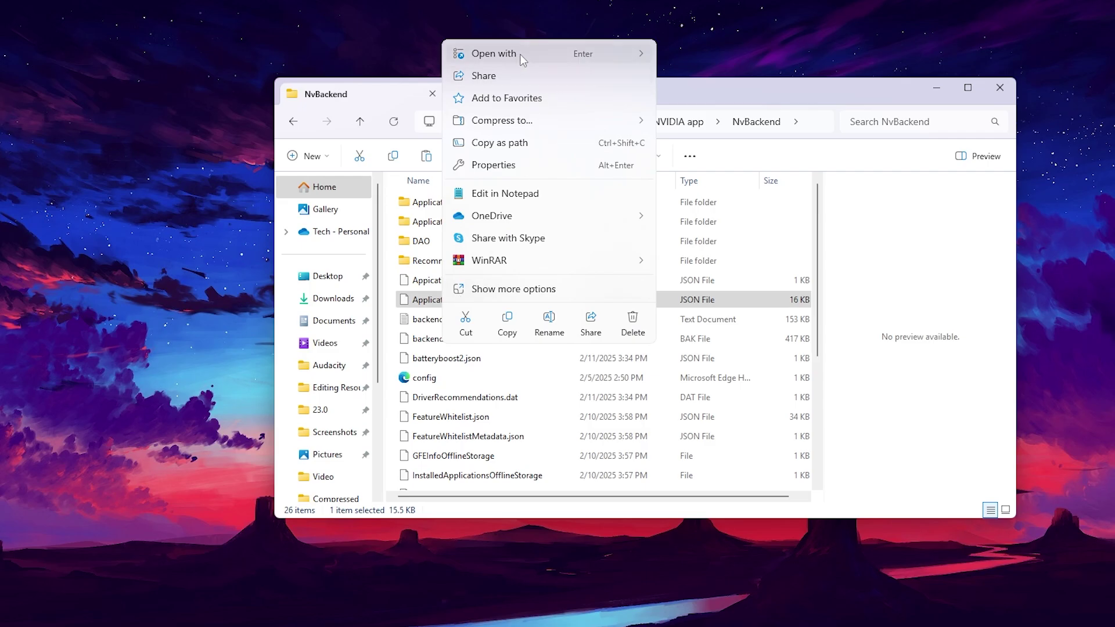
mouse_move(518, 51)
click(697, 57)
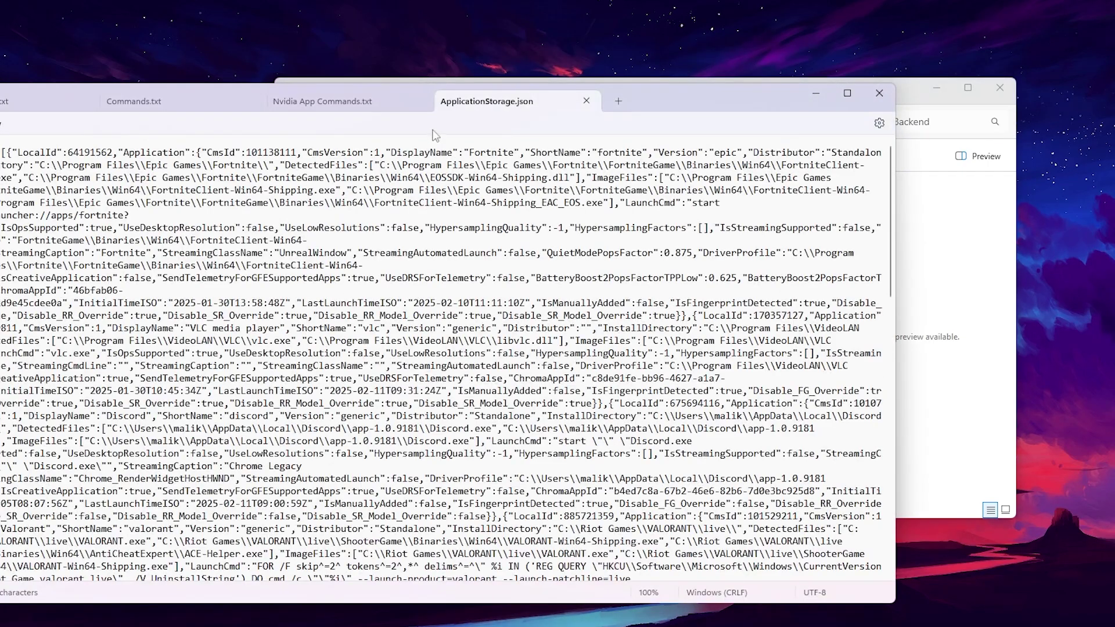
Step: Bring Notepad fully on screen and switch to the Nvidia App Commands.txt tab
drag(667, 97, 784, 28)
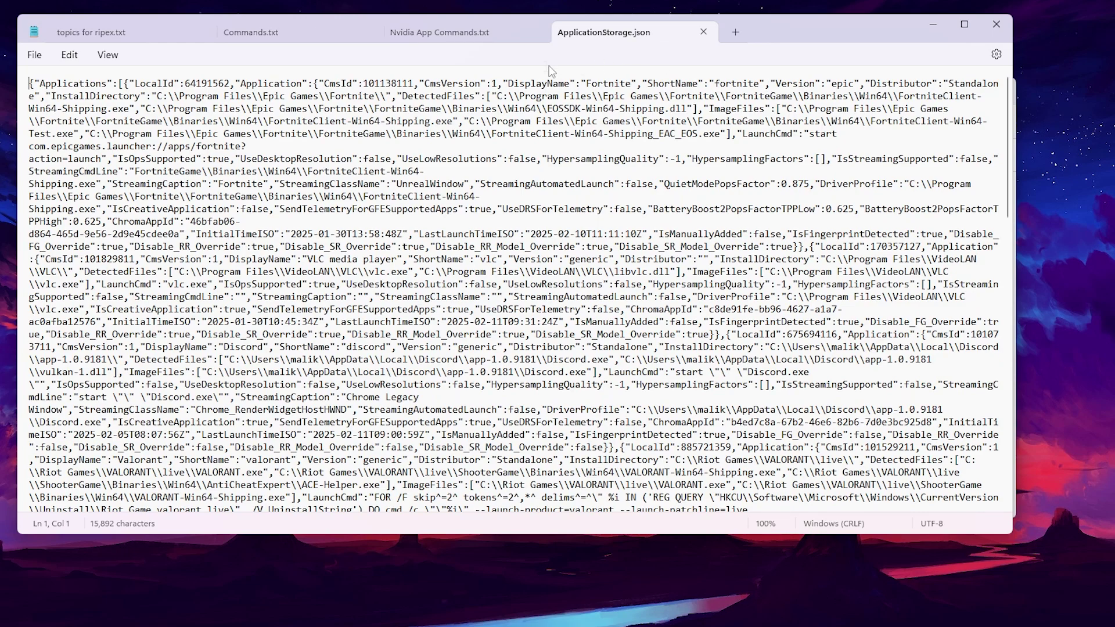
click(441, 33)
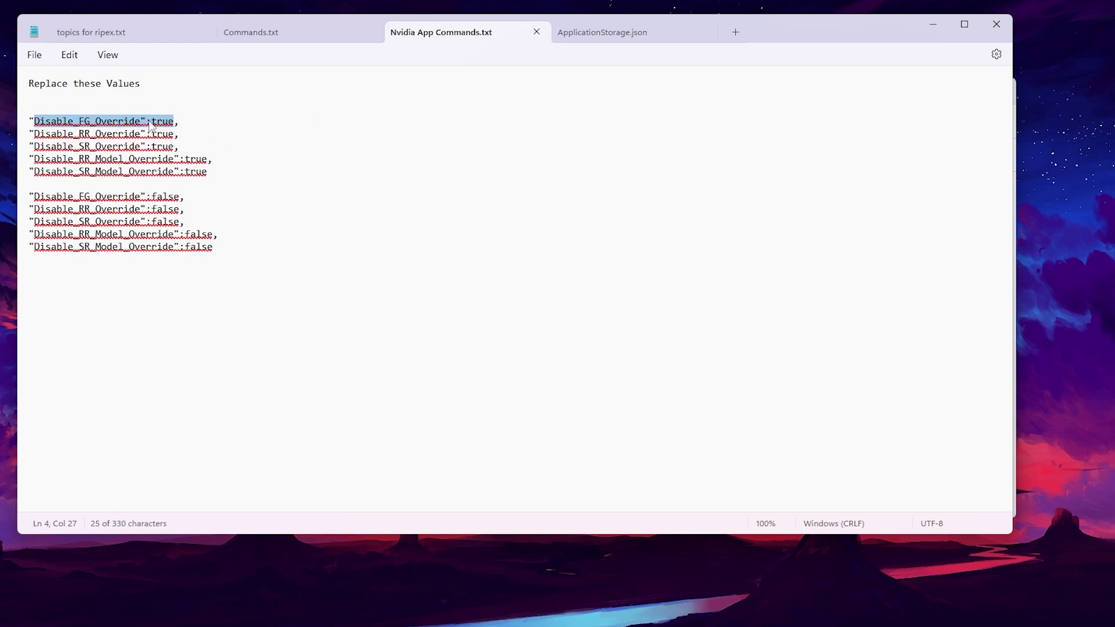
Step: Replace all "Disable_FG_Override":true with the false entry copied from the notes, then clear the fields
click(632, 36)
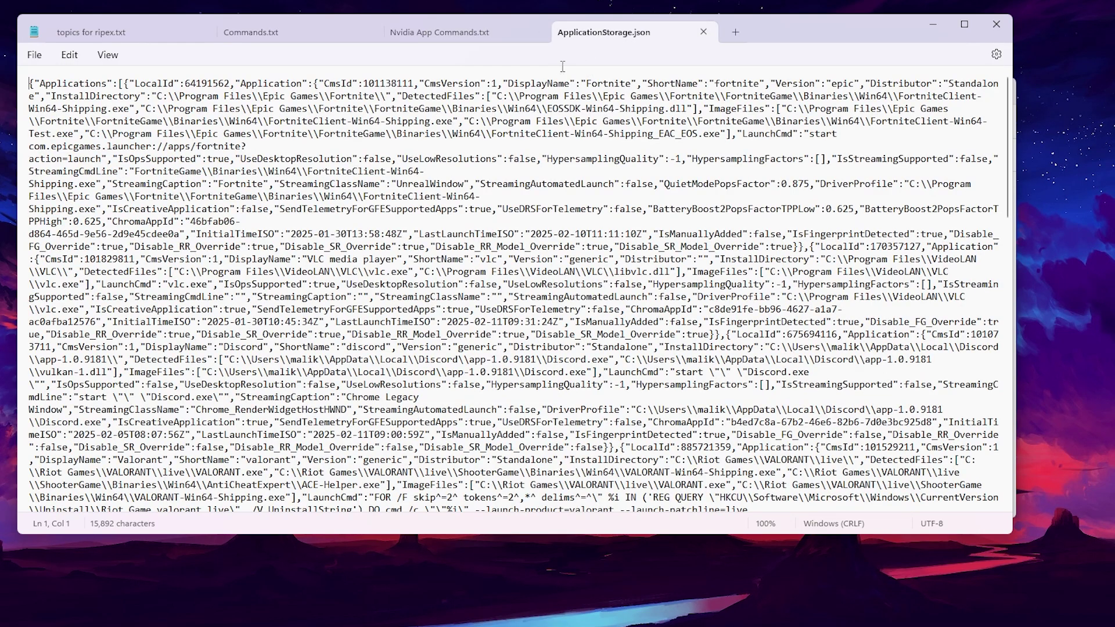
click(71, 55)
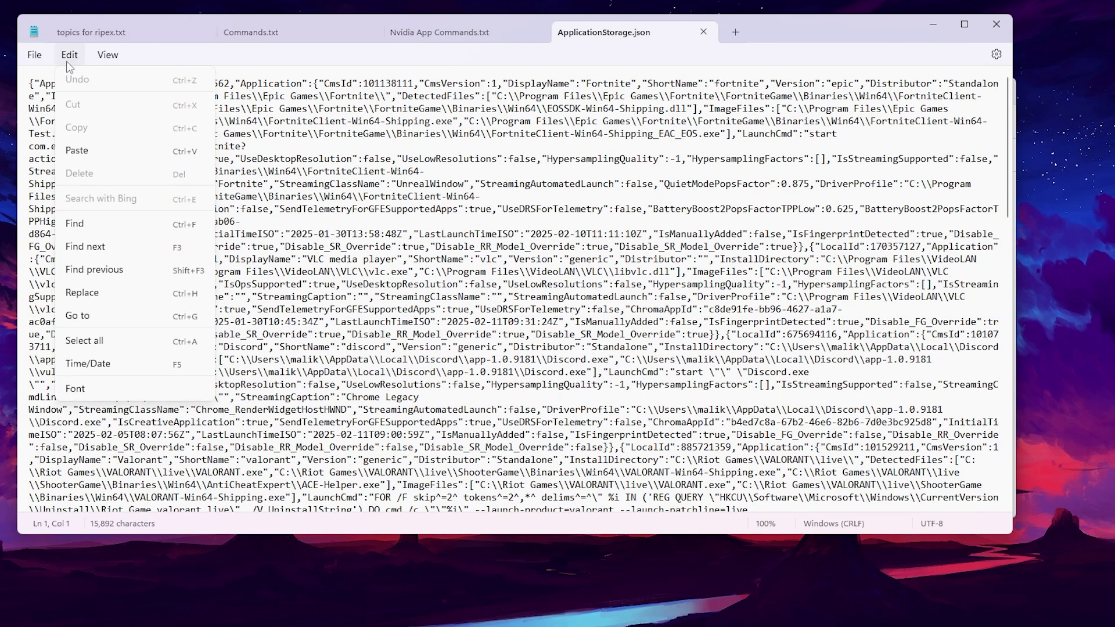
click(99, 295)
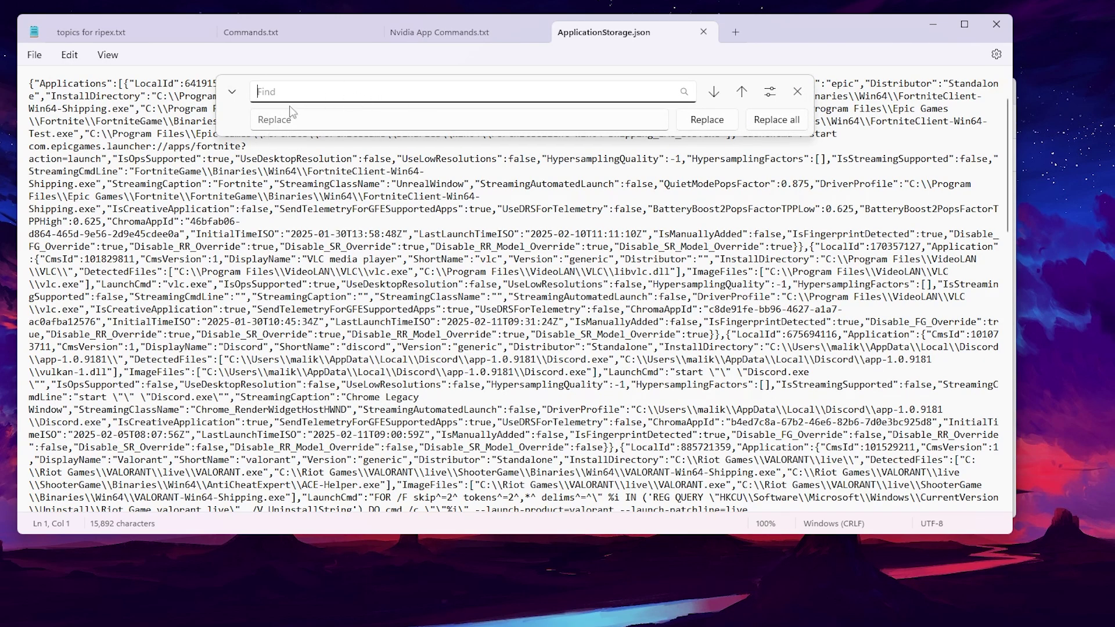
click(426, 30)
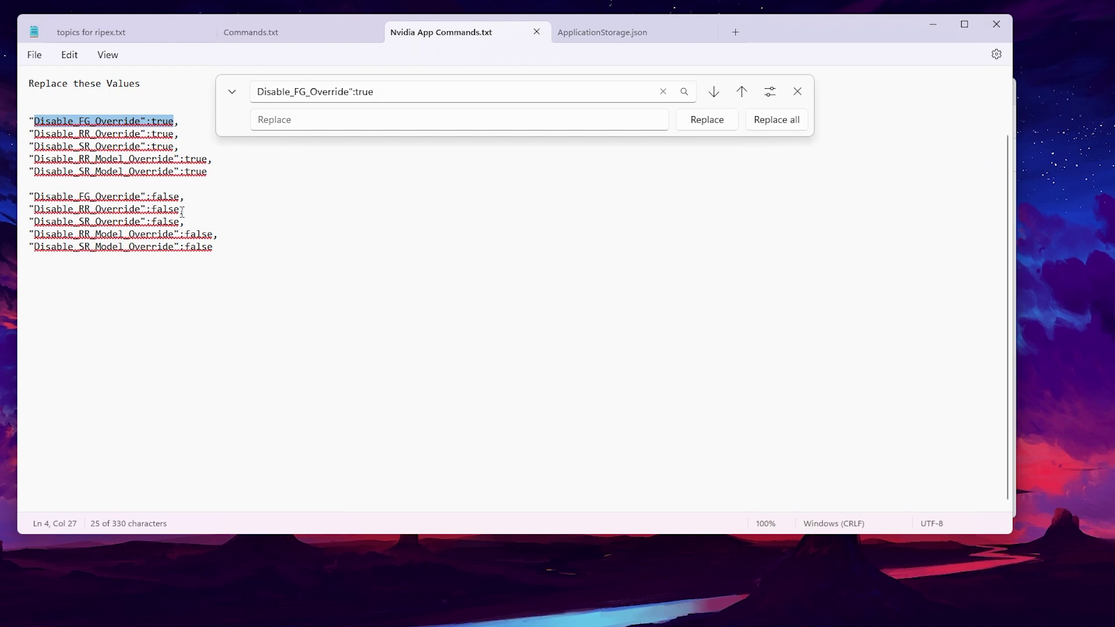
drag(181, 196, 35, 192)
key(ctrl+c)
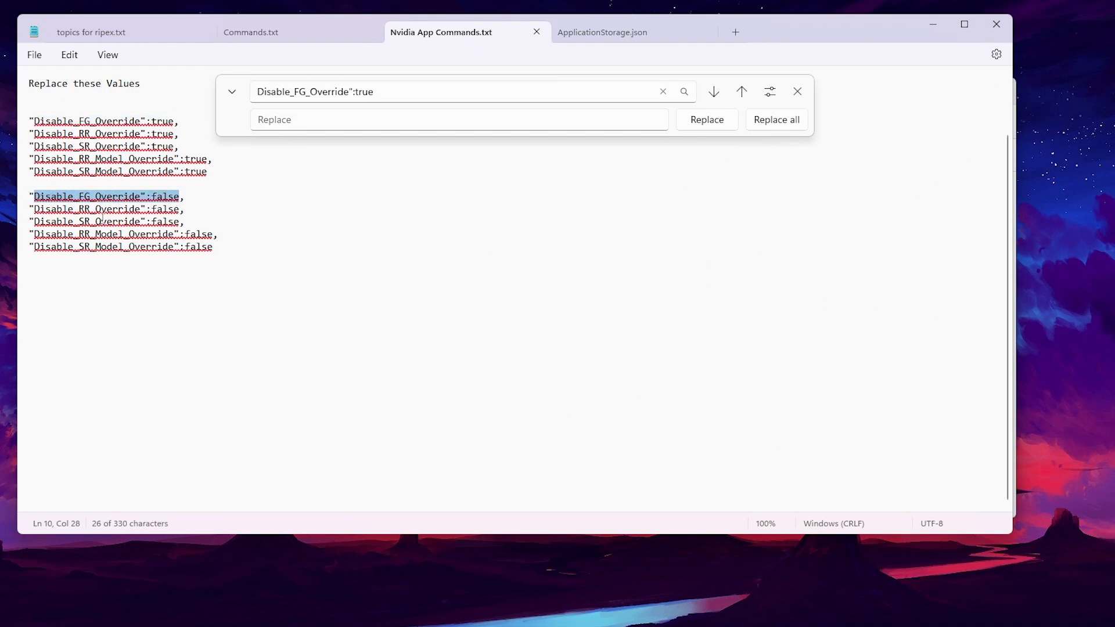
click(293, 126)
key(ctrl+v)
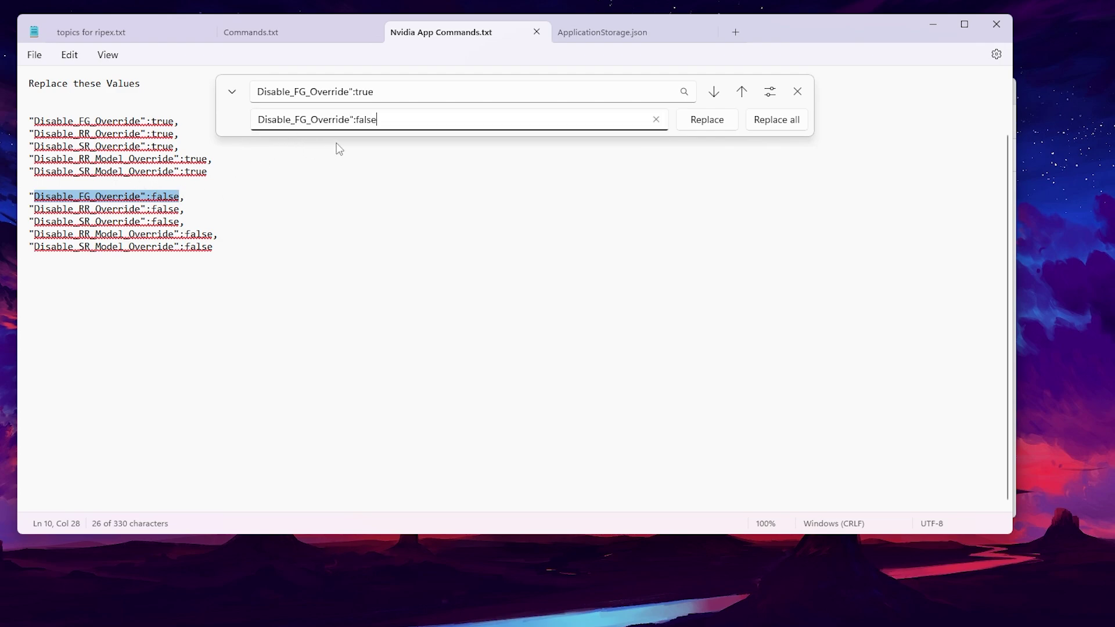
click(627, 35)
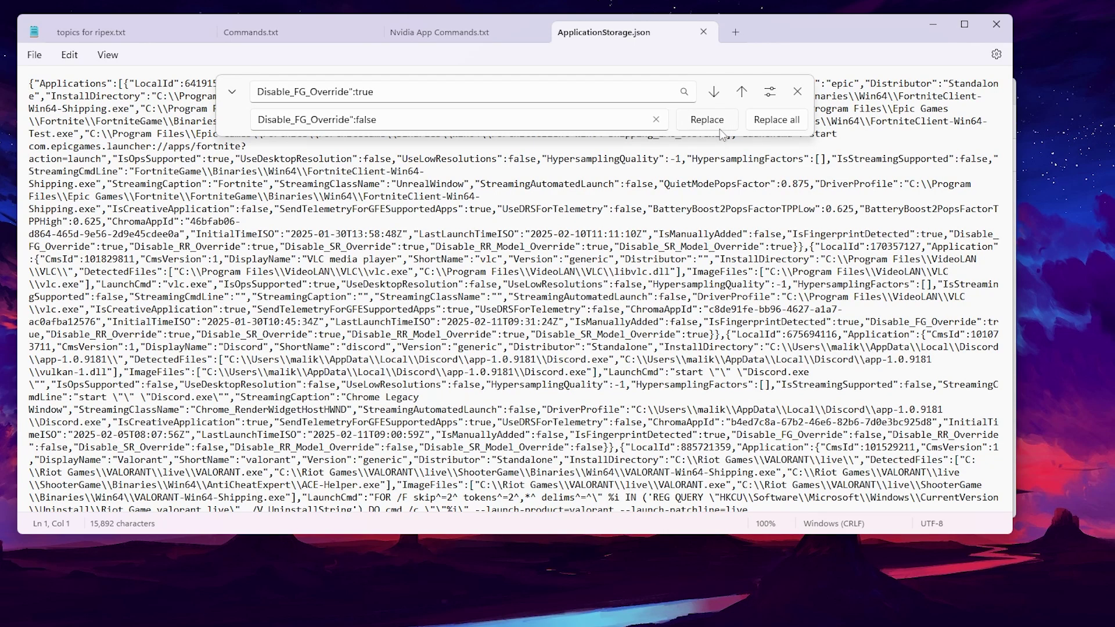
click(774, 122)
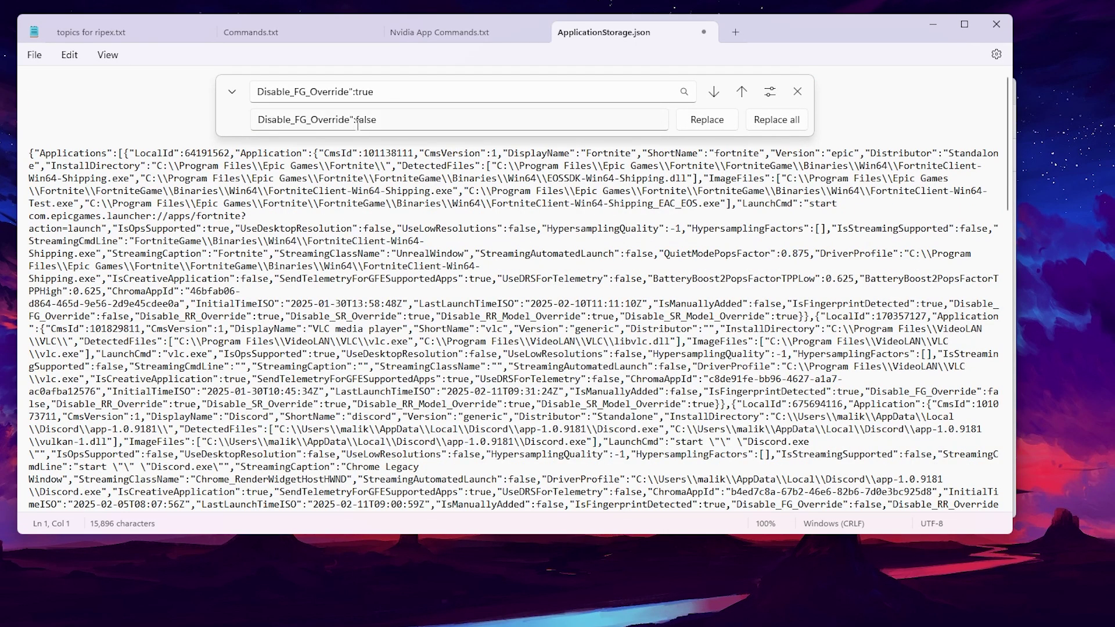
key(Escape)
key(ctrl+h)
click(434, 34)
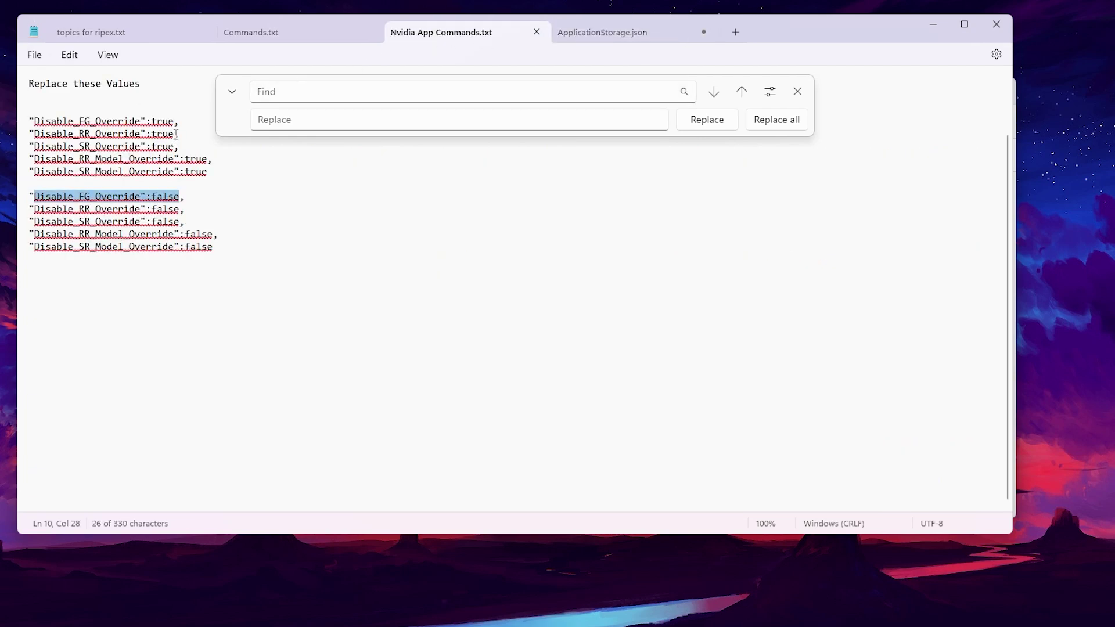
Step: Replace every "Disable_RR_Override":true in ApplicationStorage.json with false using the notes' entries
drag(176, 134, 42, 139)
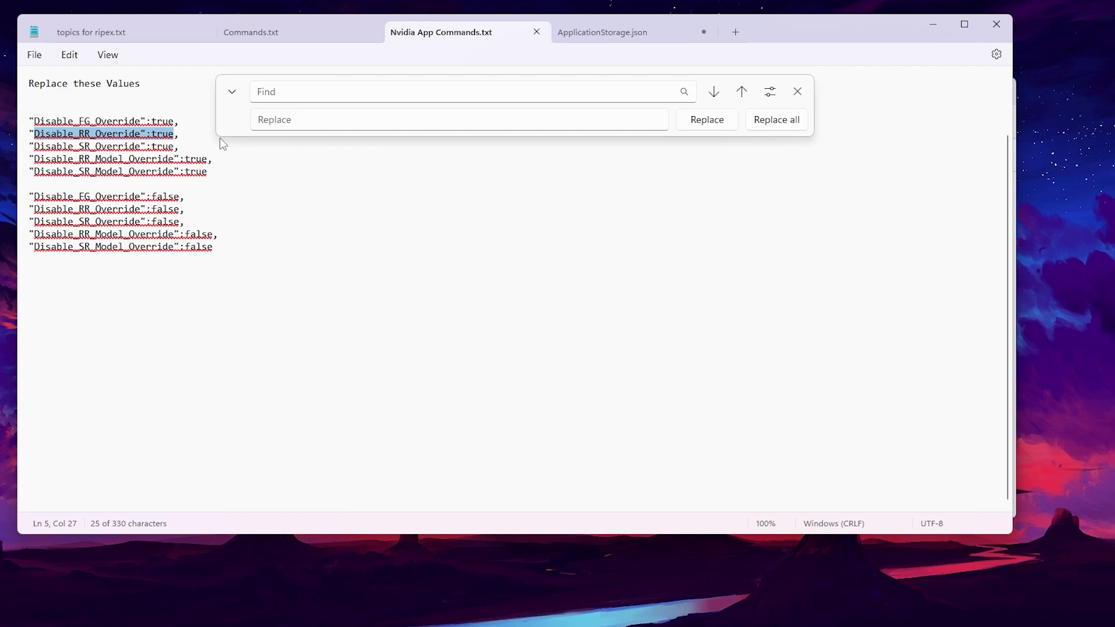
click(606, 36)
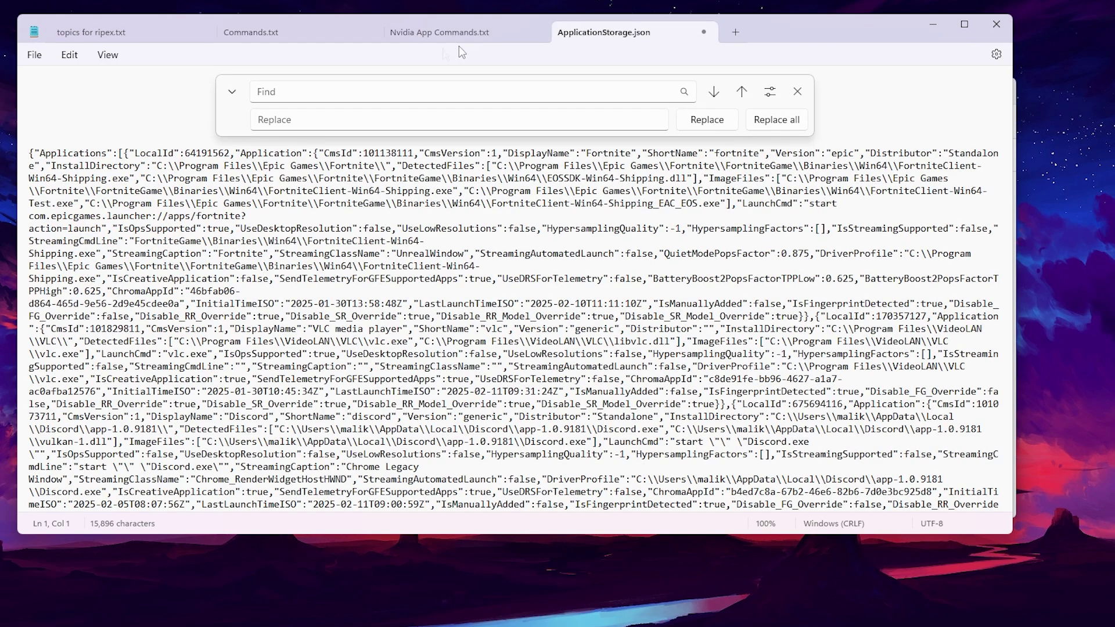
click(284, 88)
text(Disable_RR_Override":true)
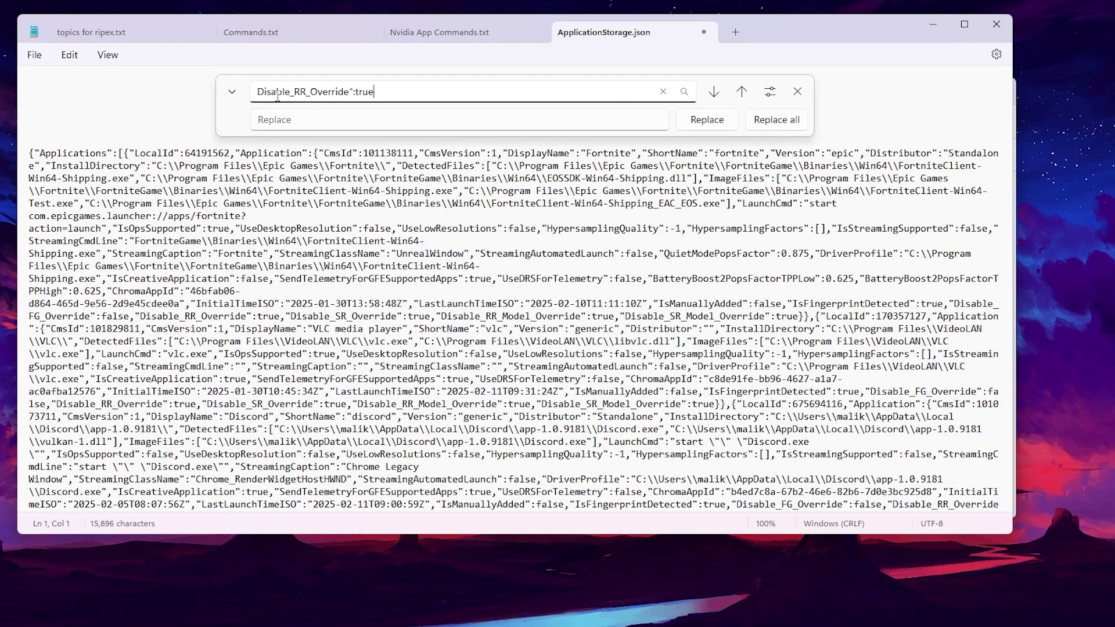
key(Return)
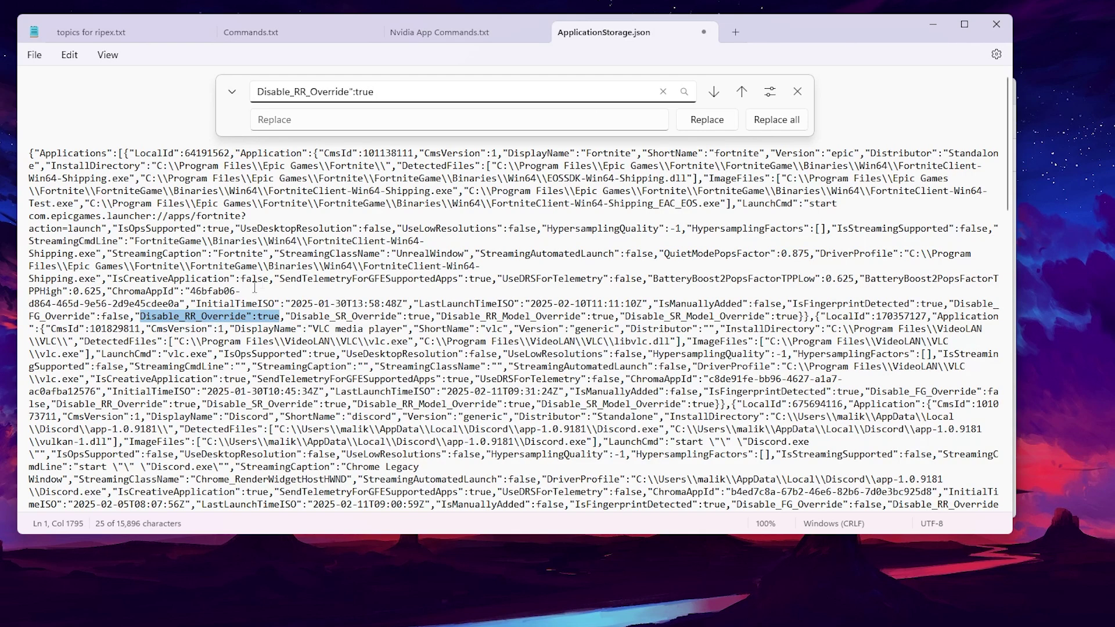
click(439, 33)
drag(179, 211, 35, 210)
key(ctrl+c)
click(603, 43)
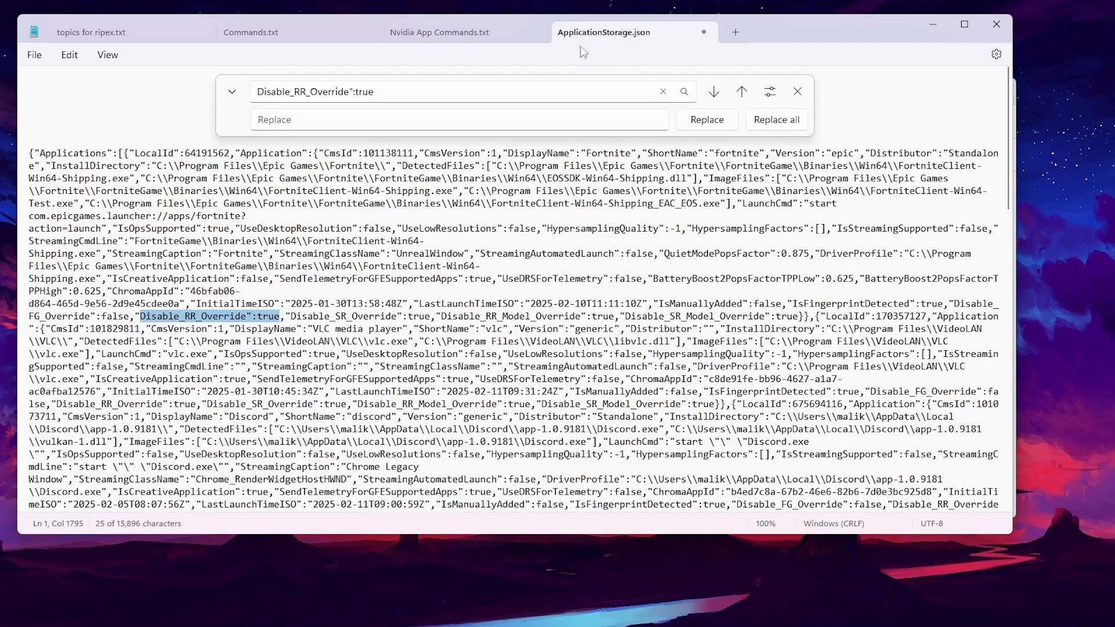
click(277, 120)
key(ctrl+v)
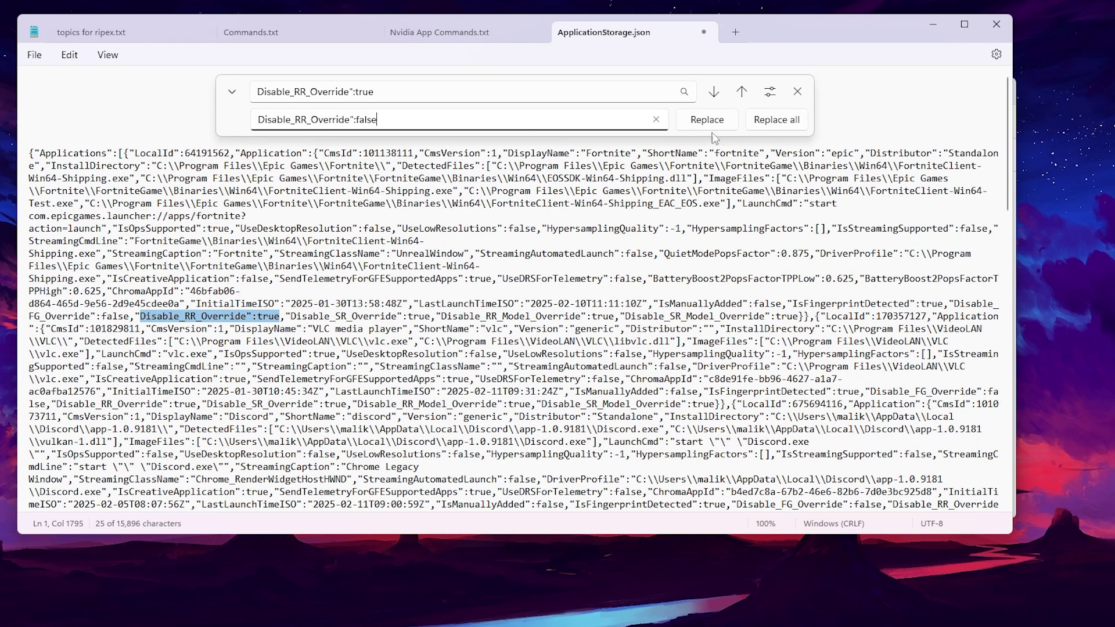
click(782, 123)
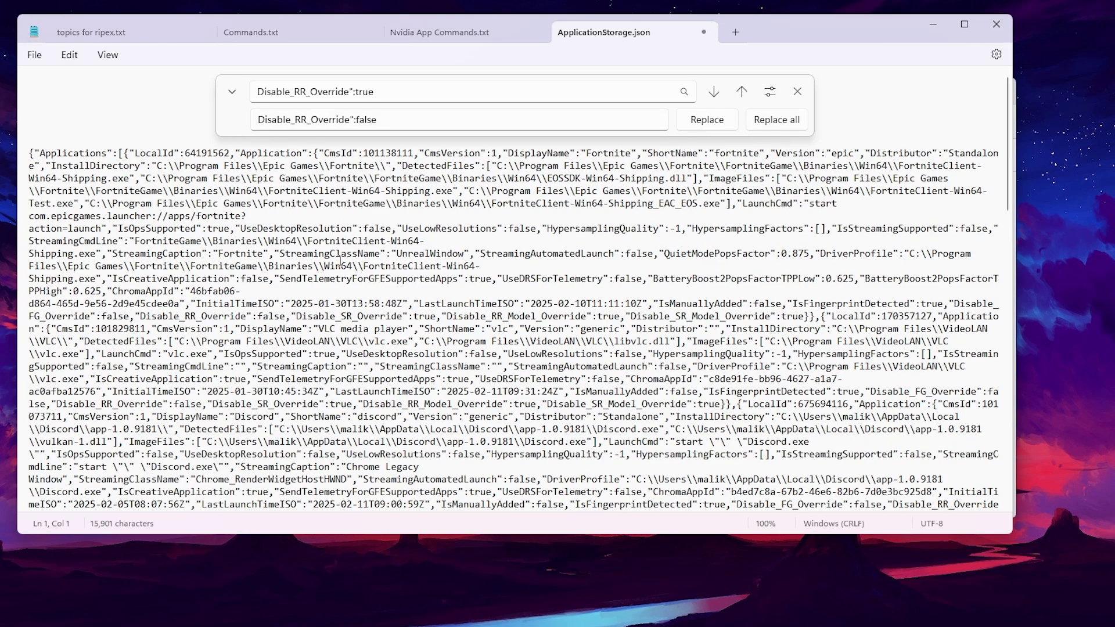
Step: Replace every "Disable_SR_Override":true in ApplicationStorage.json with false
click(442, 32)
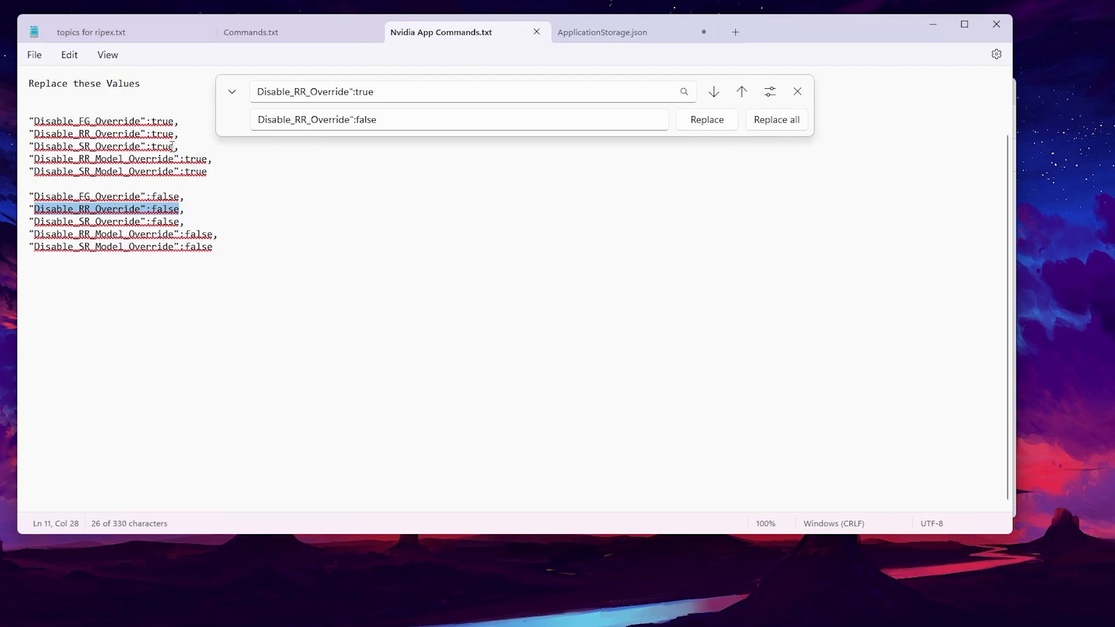
drag(173, 146, 41, 150)
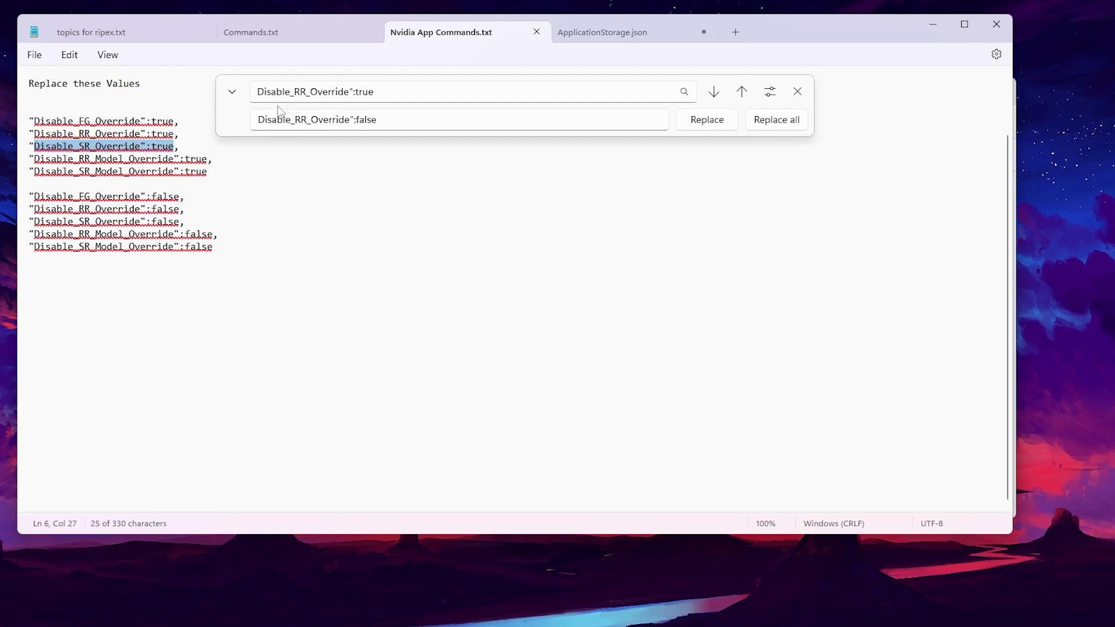
key(ctrl+f)
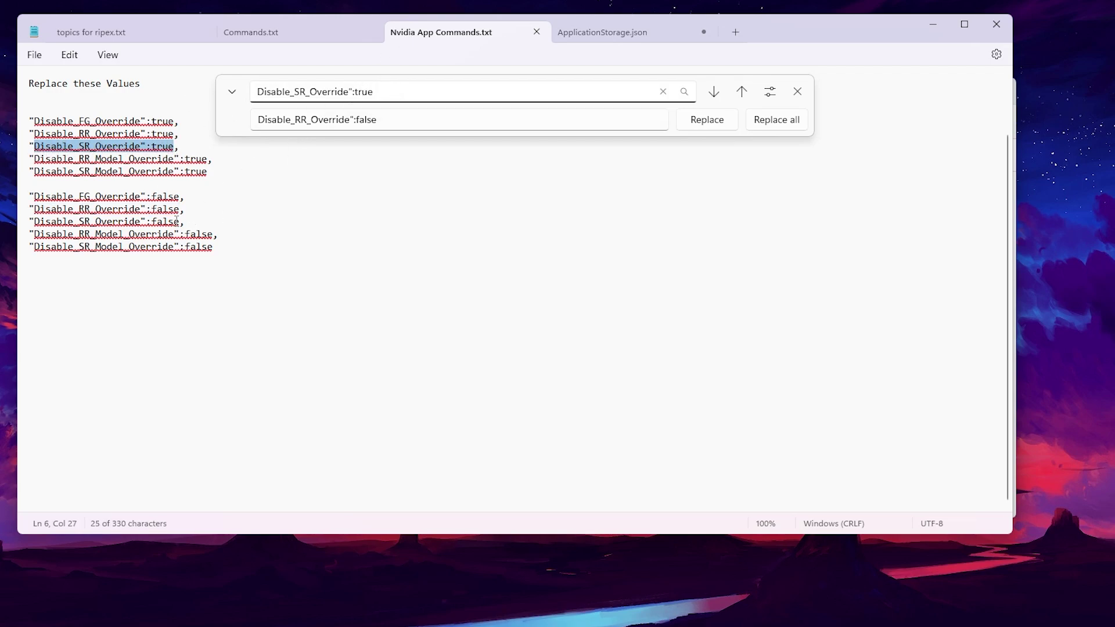
click(177, 220)
drag(177, 221, 34, 221)
key(ctrl+c)
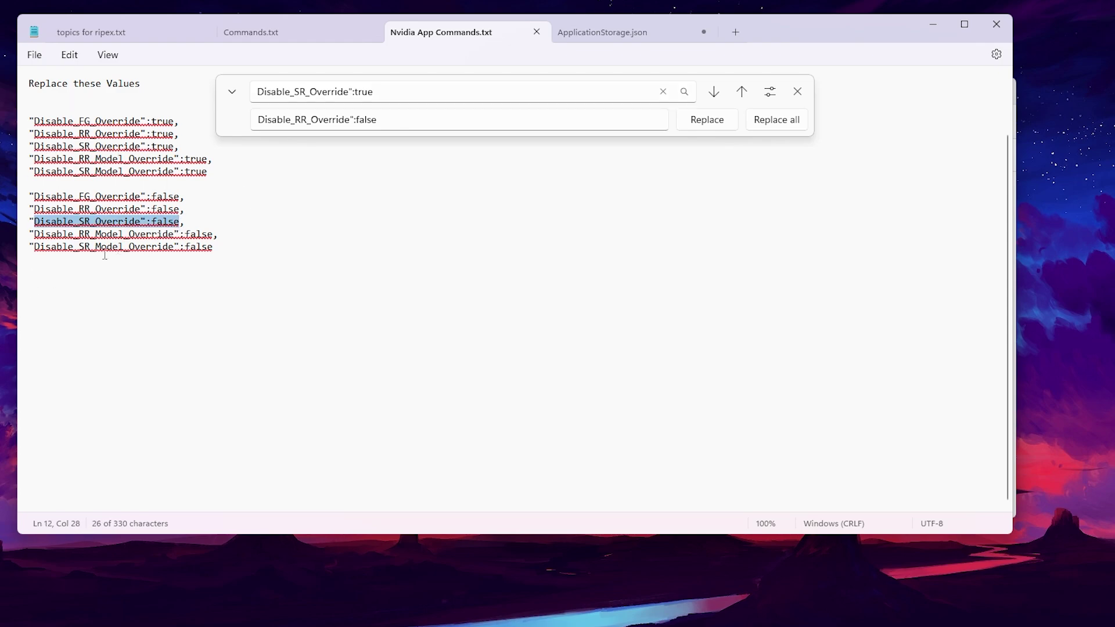
click(400, 121)
key(ctrl+v)
click(589, 36)
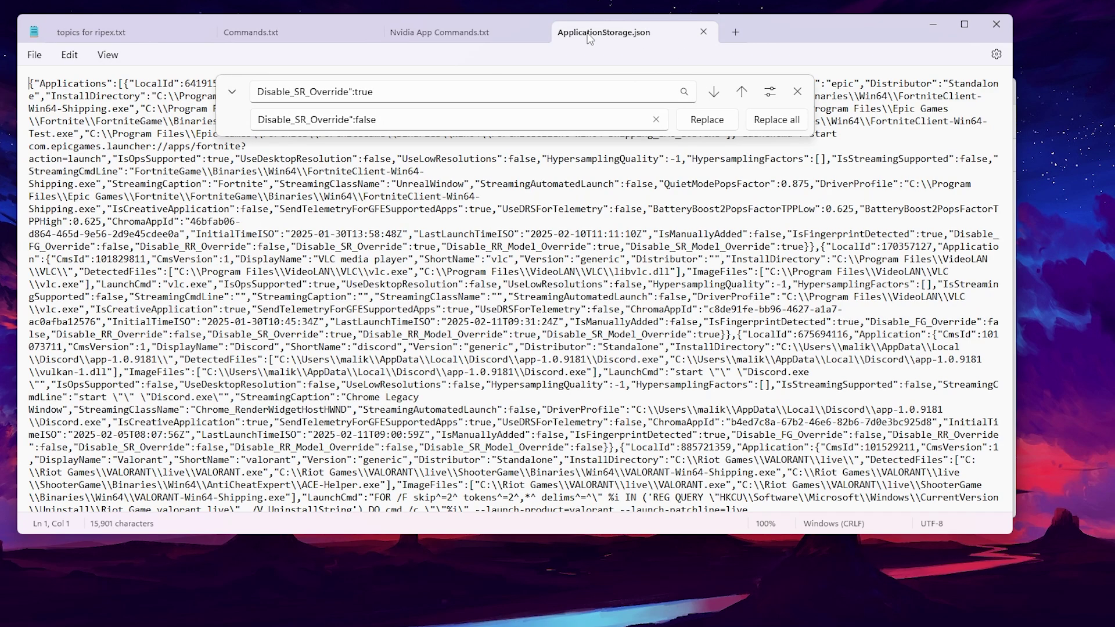
click(776, 124)
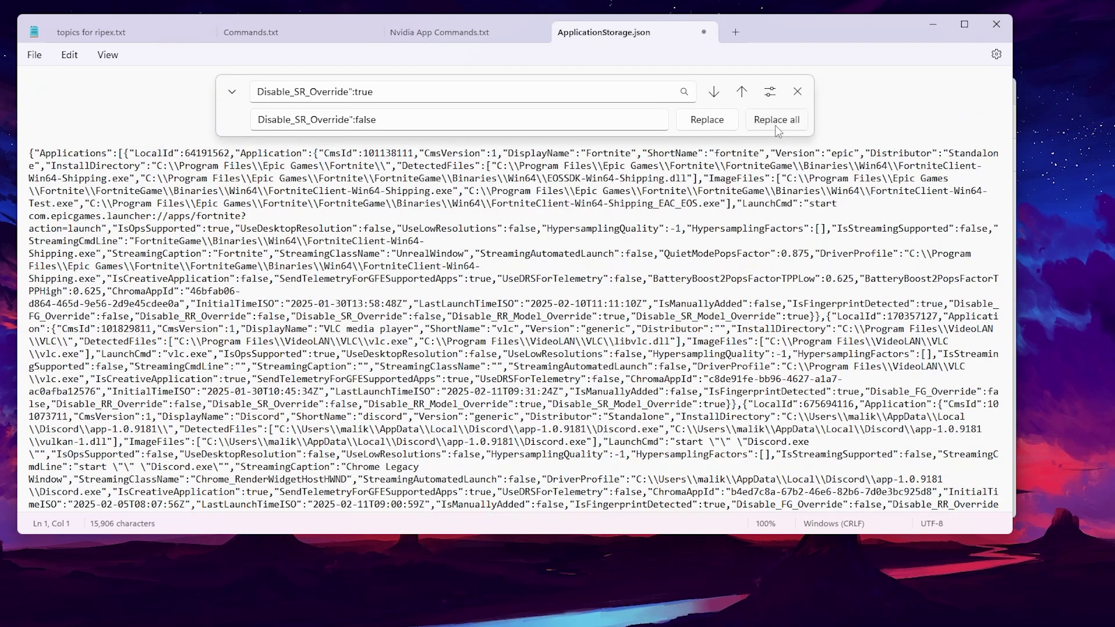
click(439, 40)
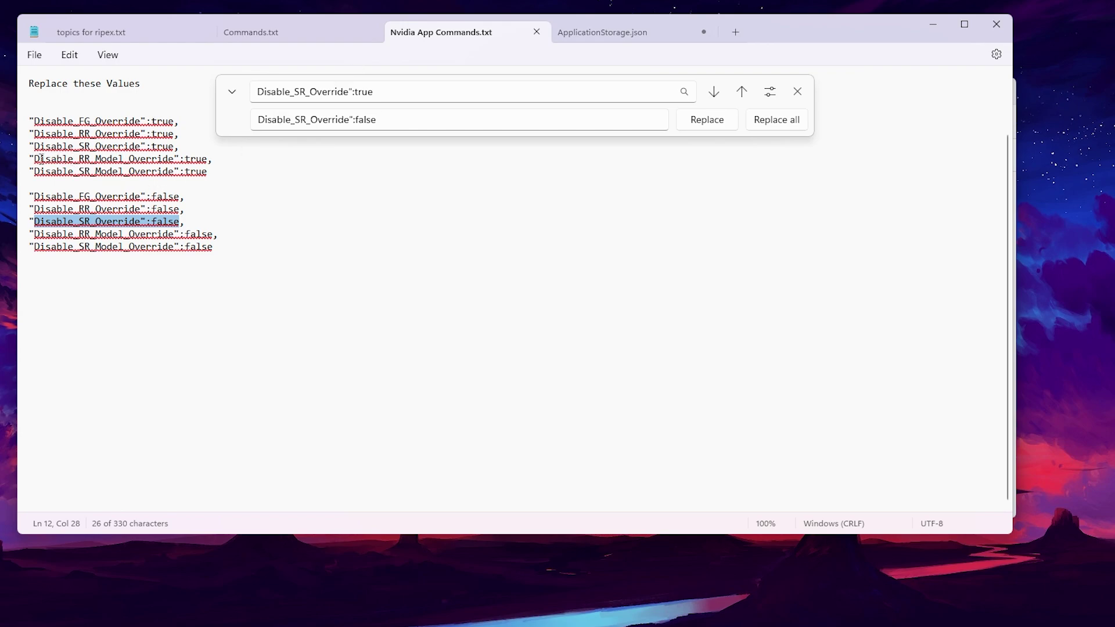
drag(34, 158, 208, 163)
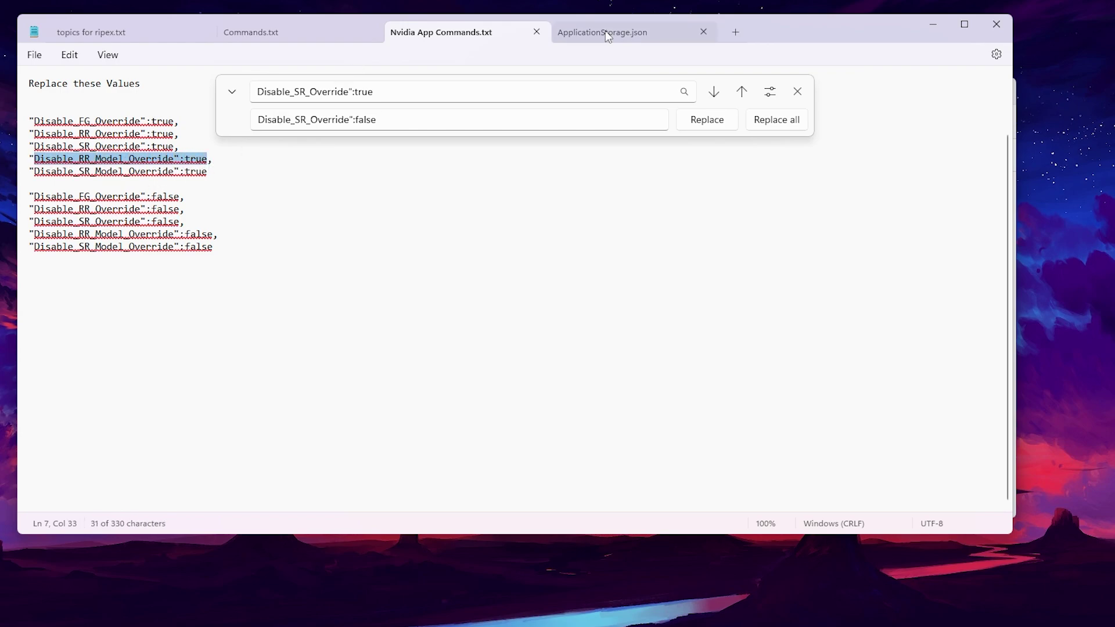
Step: Replace every "Disable_RR_Model_Override":true in ApplicationStorage.json with false
click(392, 93)
text(Disable_RR_Model_Override":true)
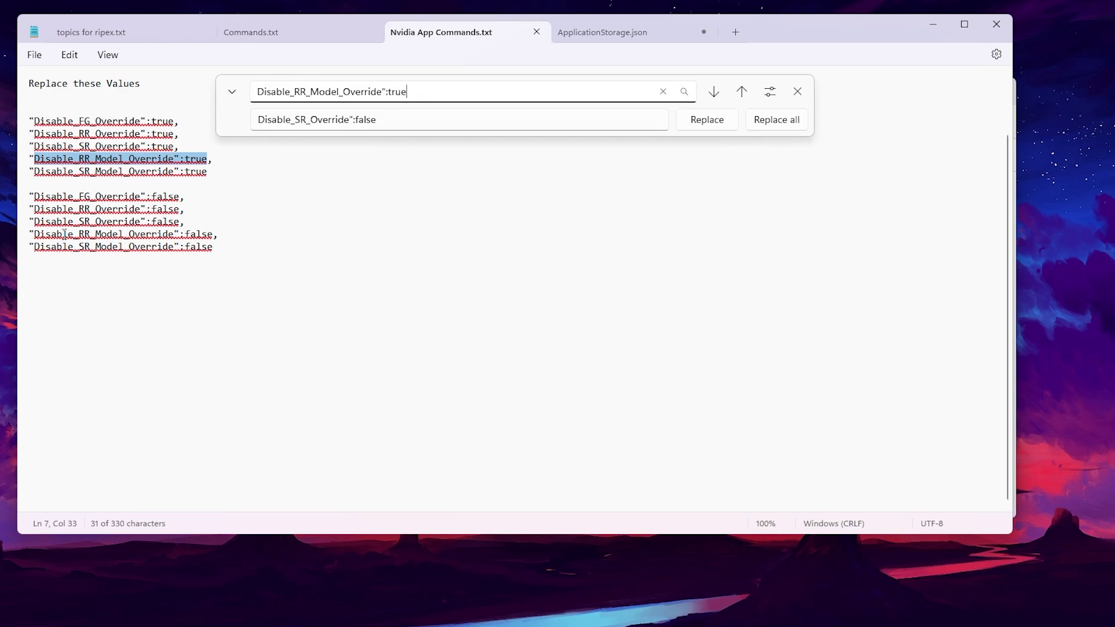
drag(37, 234, 204, 241)
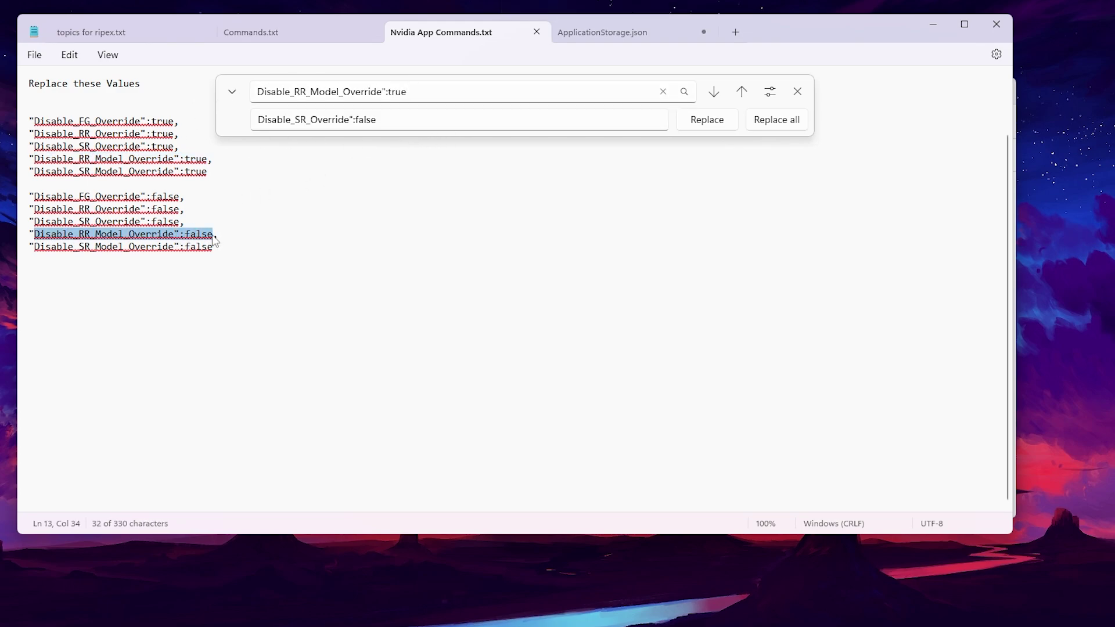
click(379, 120)
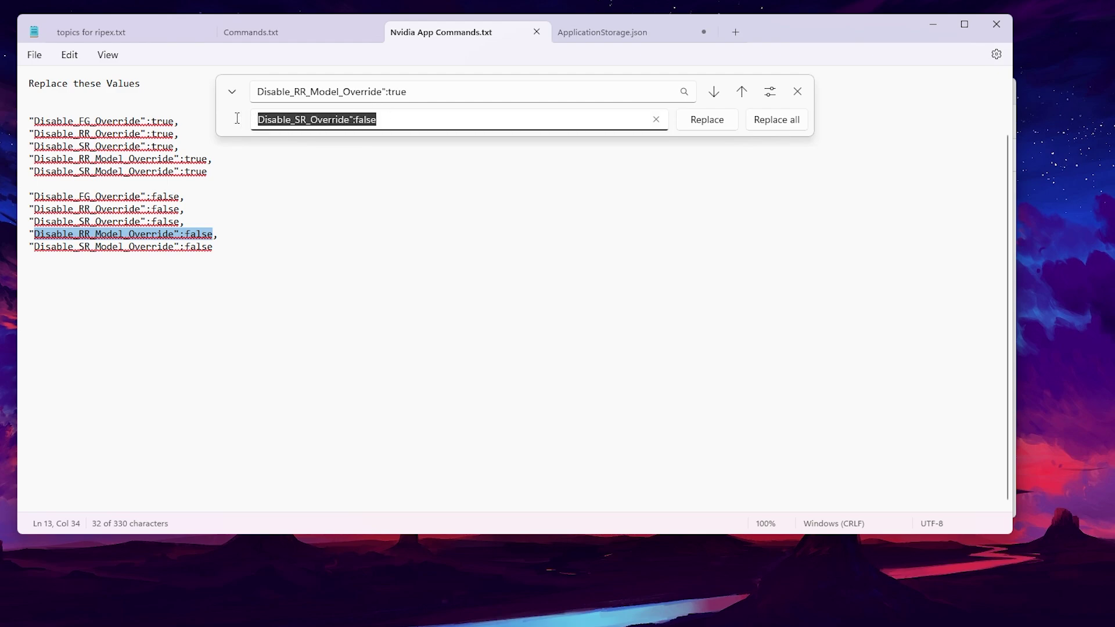
text(Disable_RR_Model_Override":false)
click(617, 33)
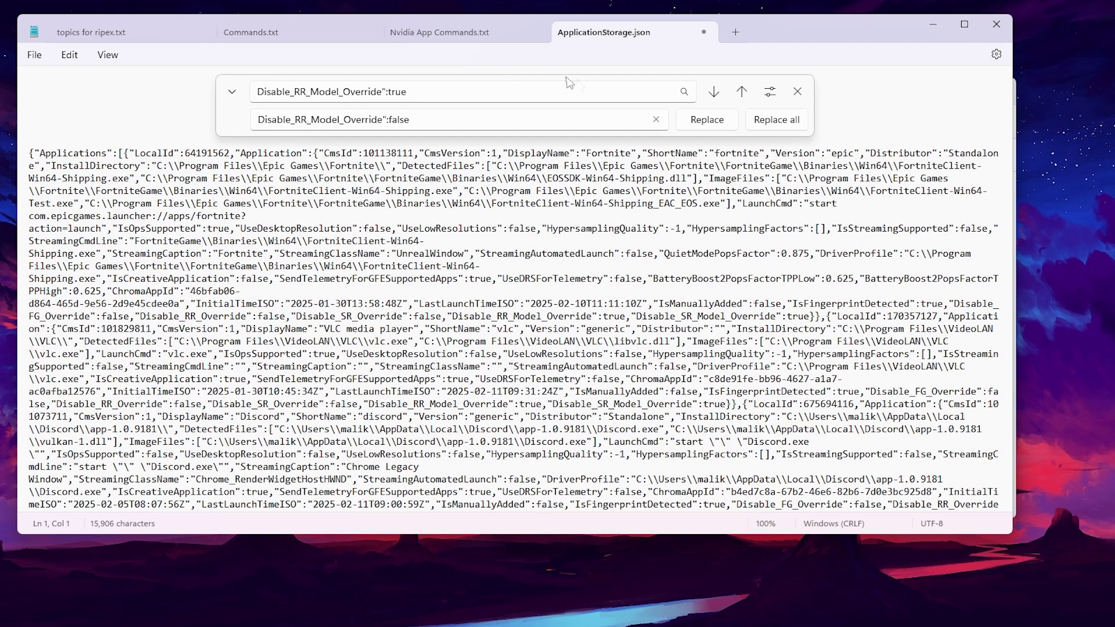
click(789, 123)
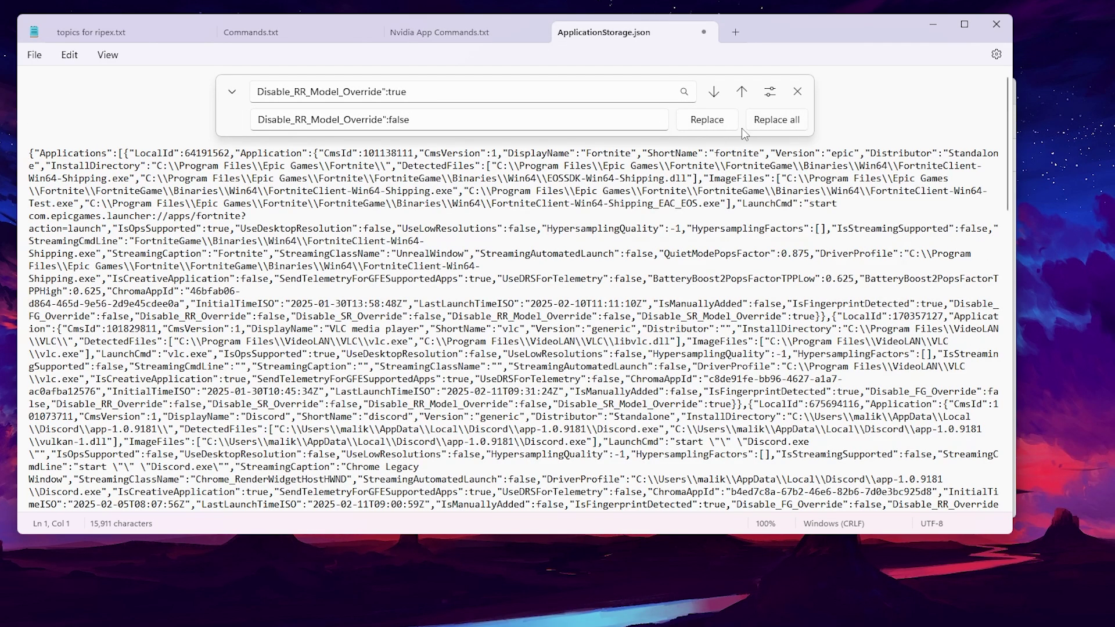
Step: Replace every "Disable_SR_Model_Override":true in ApplicationStorage.json with false
click(437, 33)
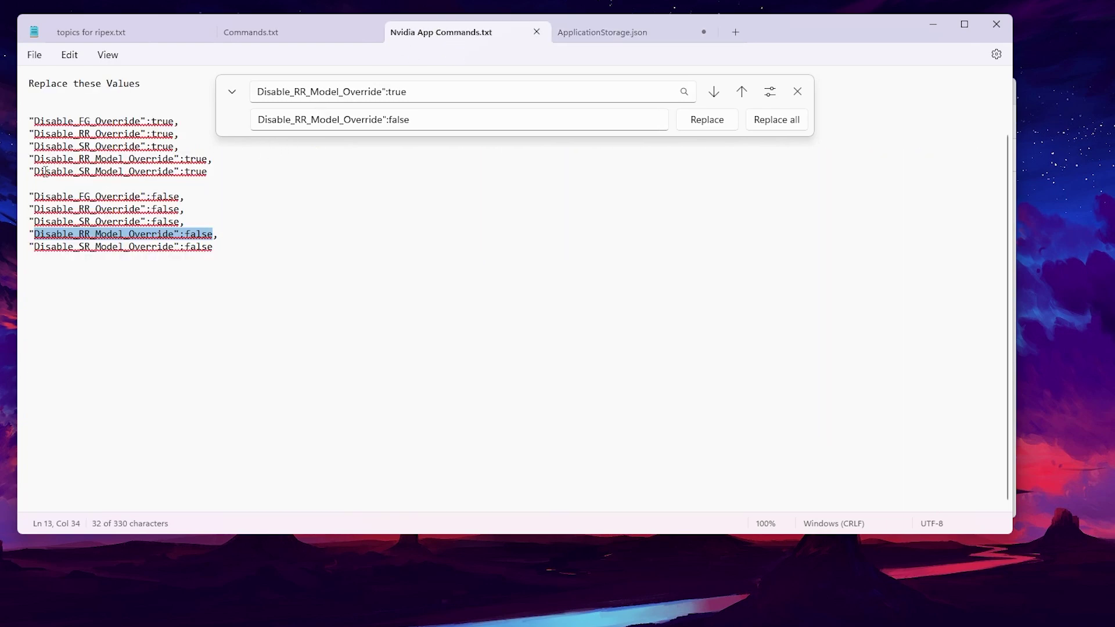
drag(36, 171, 211, 180)
key(ctrl+c)
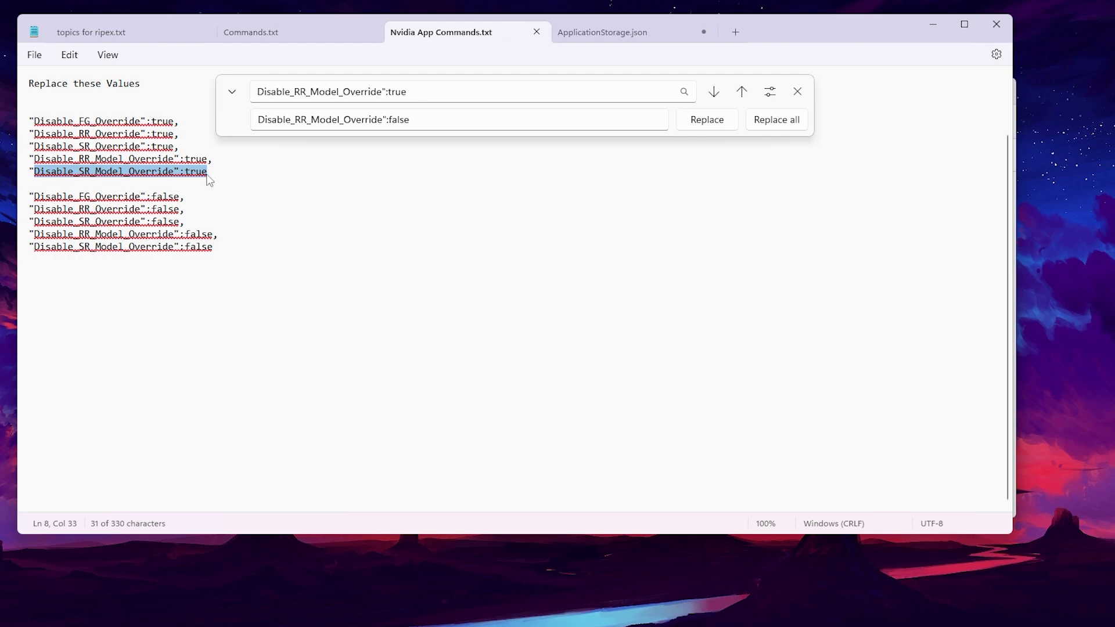
click(282, 99)
key(ctrl+a)
key(ctrl+v)
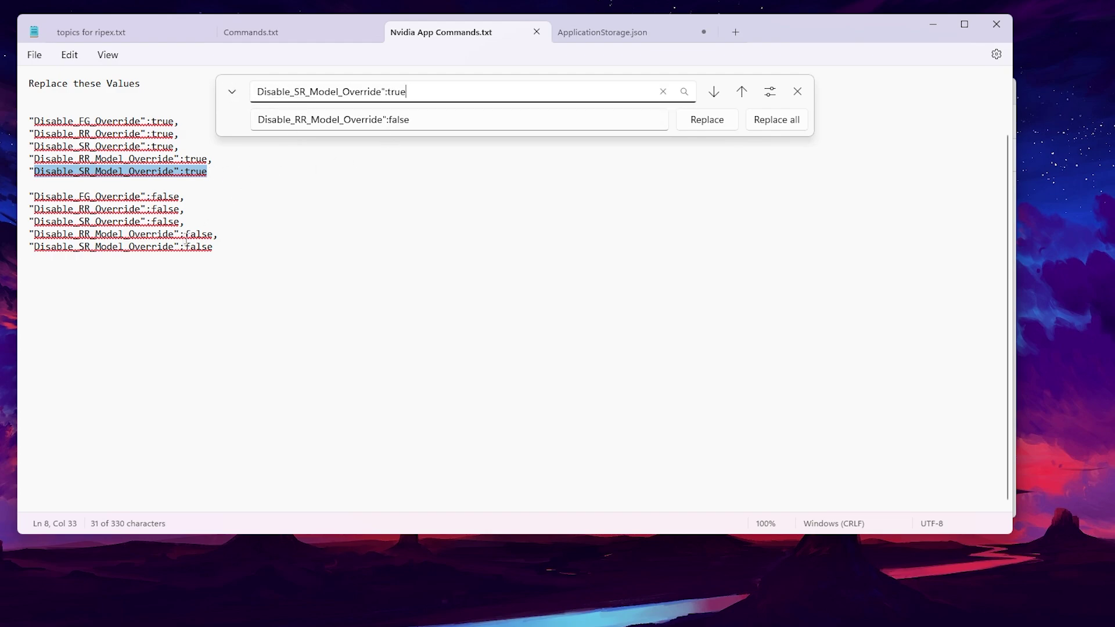
drag(36, 247, 215, 251)
key(ctrl+c)
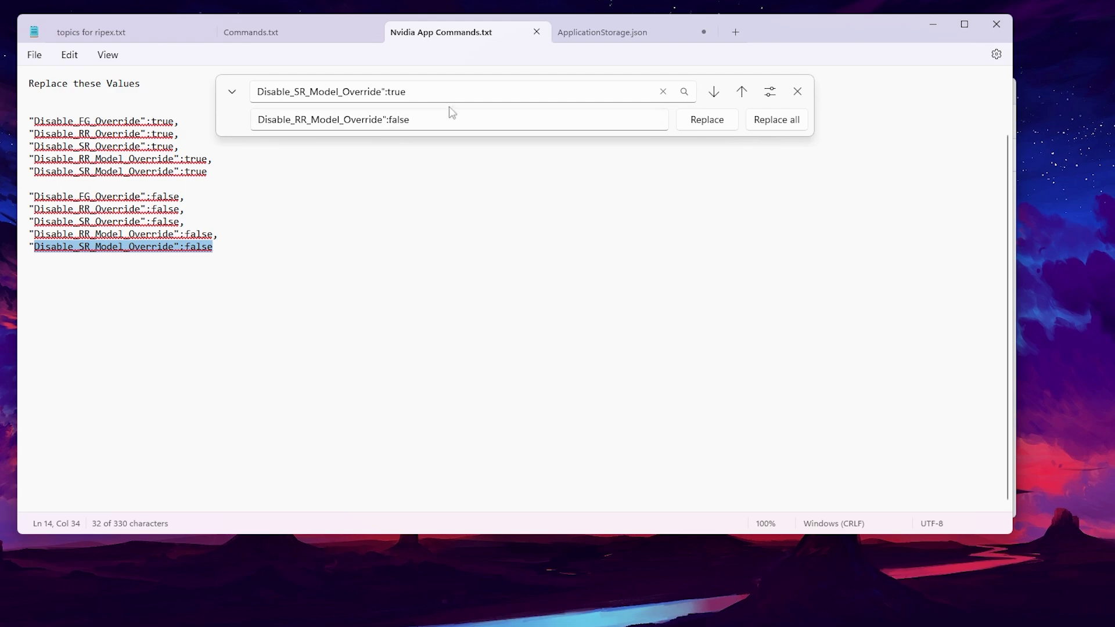
click(395, 123)
key(ctrl+a)
key(ctrl+v)
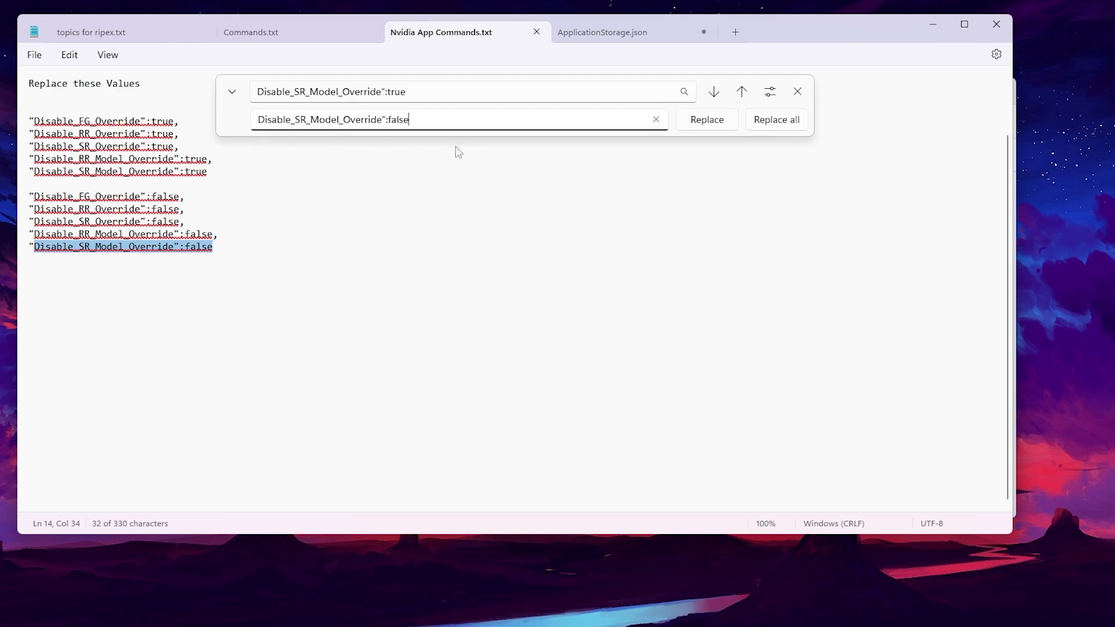
click(599, 34)
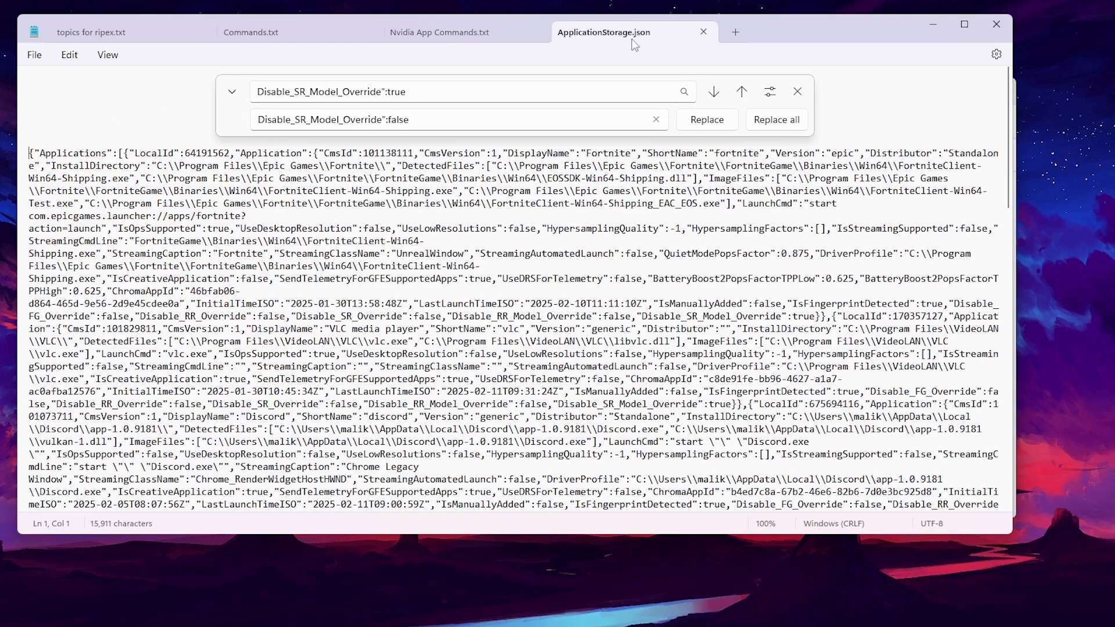
click(776, 123)
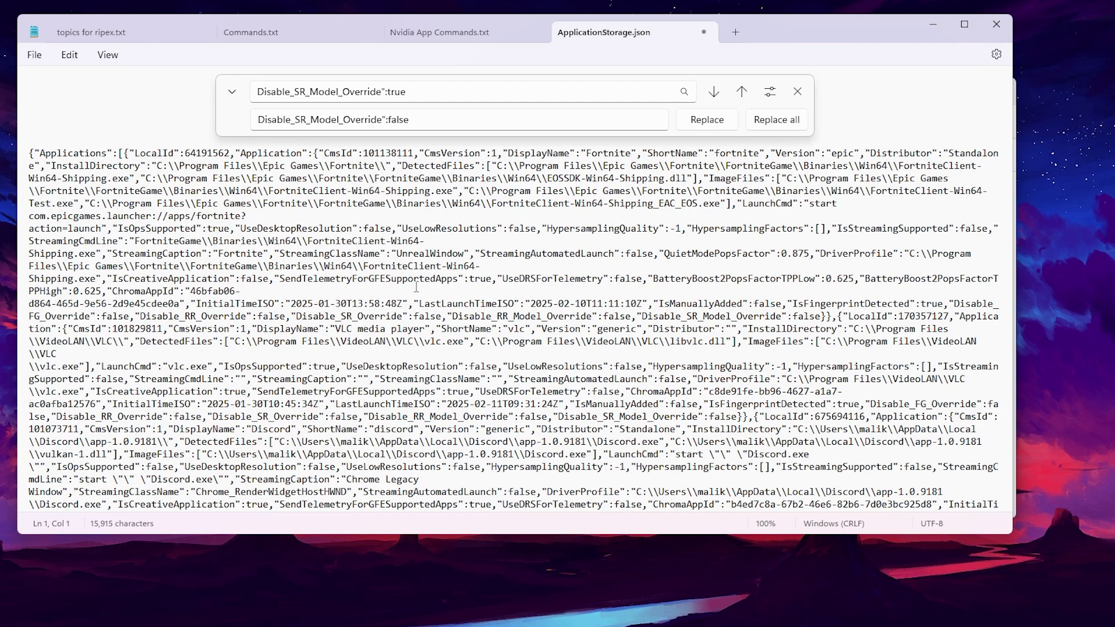
Step: Close the find and replace panel and save ApplicationStorage.json
click(799, 92)
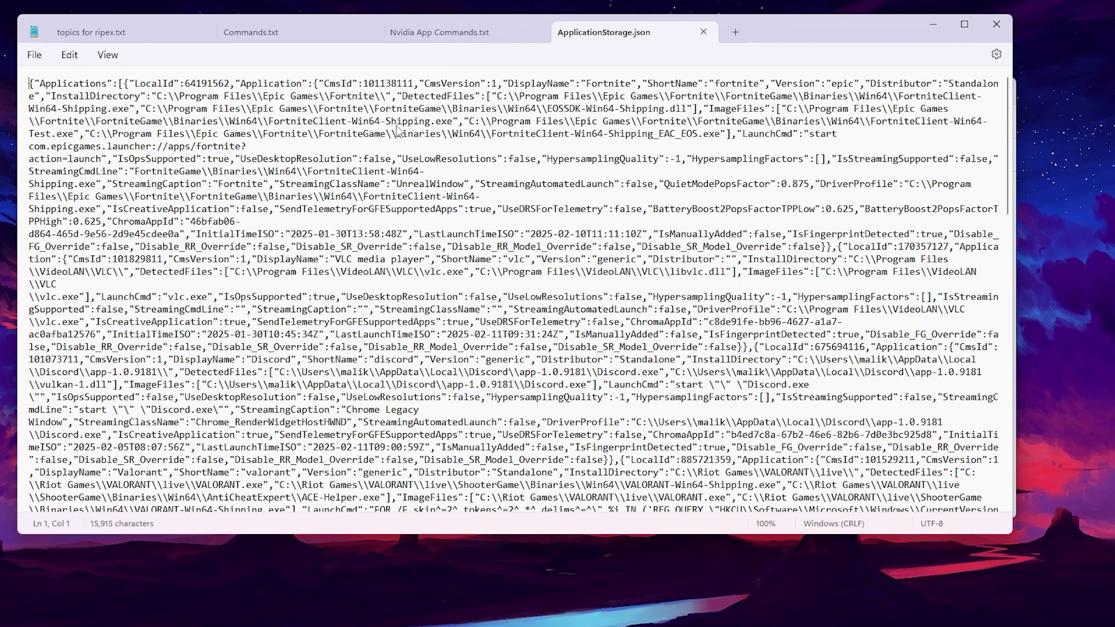
click(34, 55)
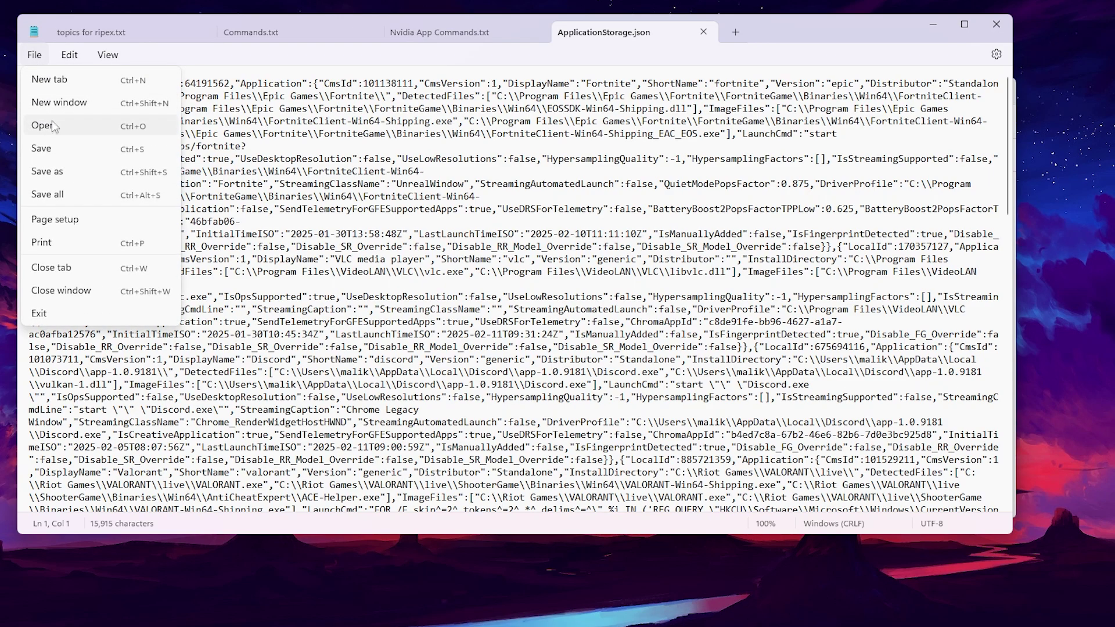
click(43, 150)
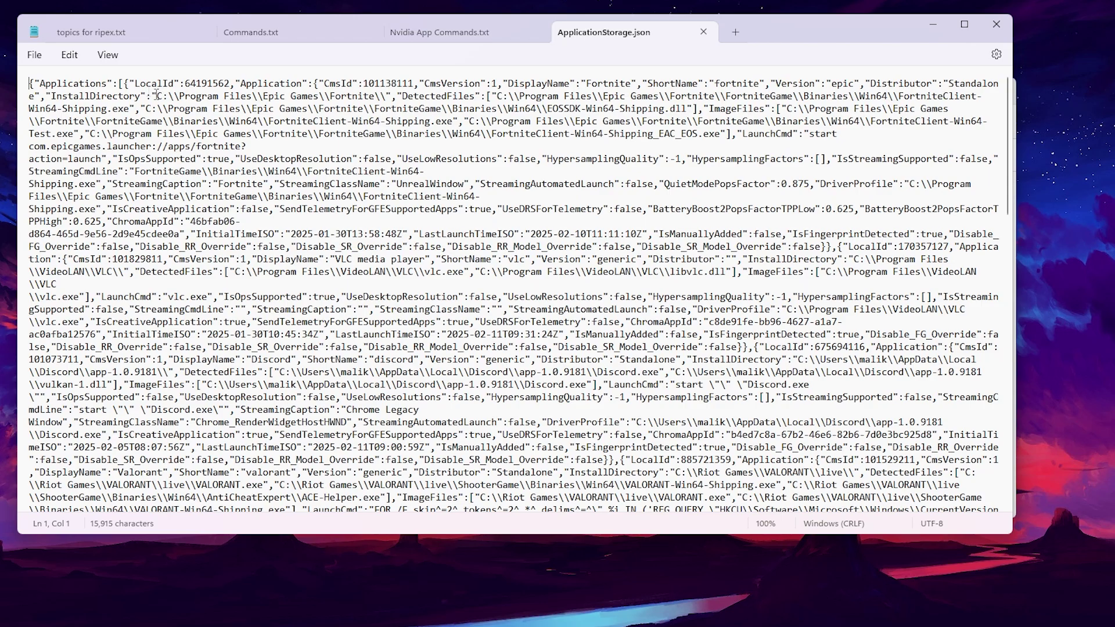
Step: Close Notepad, set ApplicationStorage.json to Read-only in its Properties, and close File Explorer
click(996, 27)
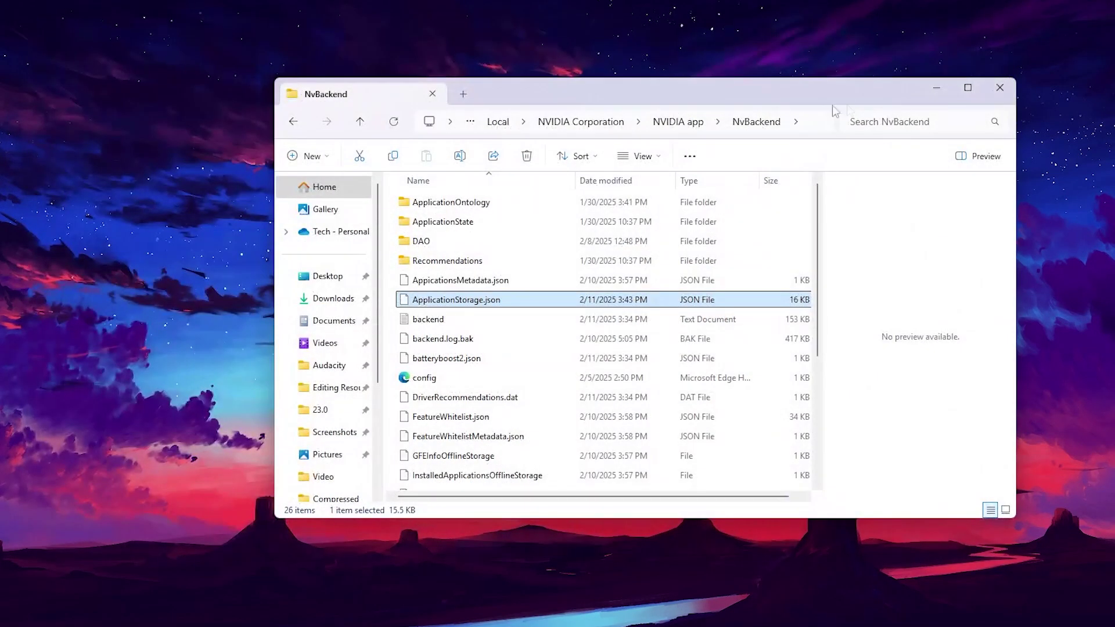
click(1002, 93)
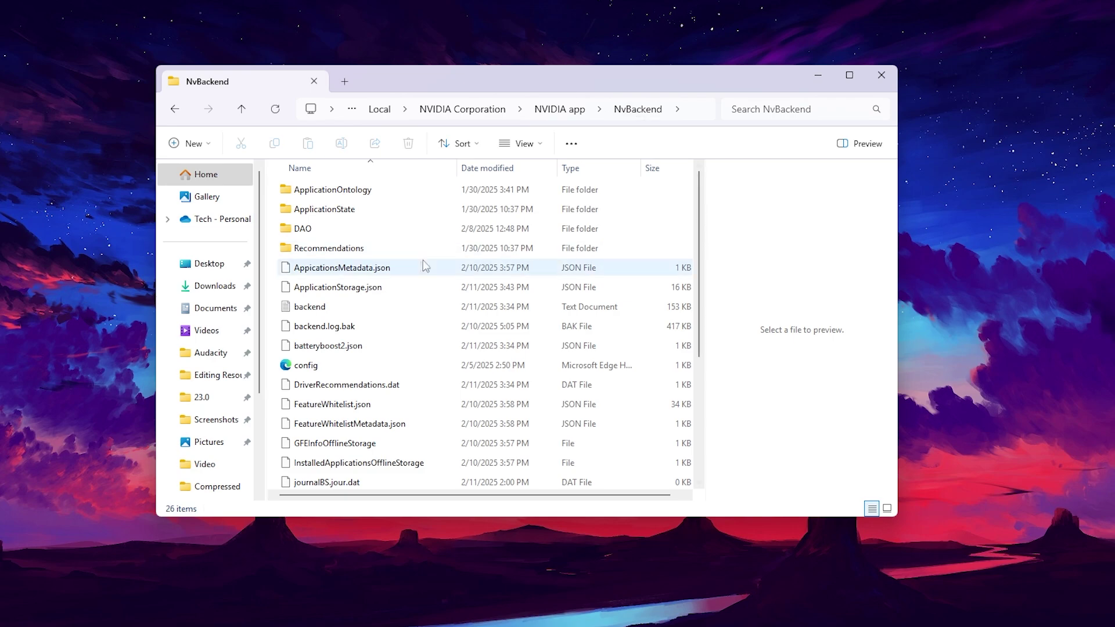
click(332, 290)
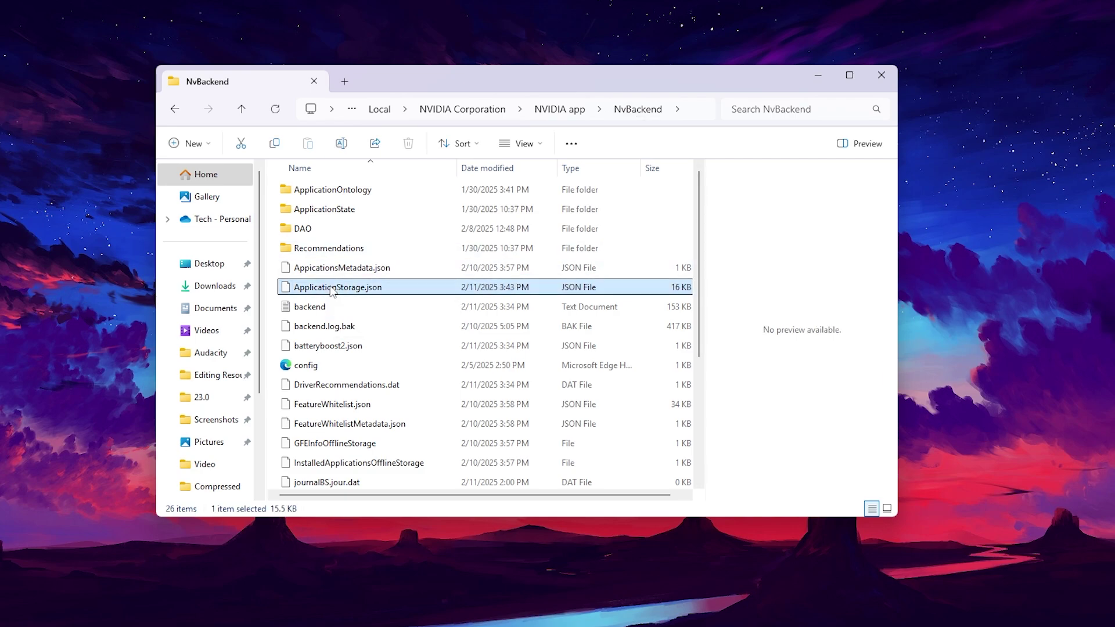
right_click(332, 290)
click(374, 392)
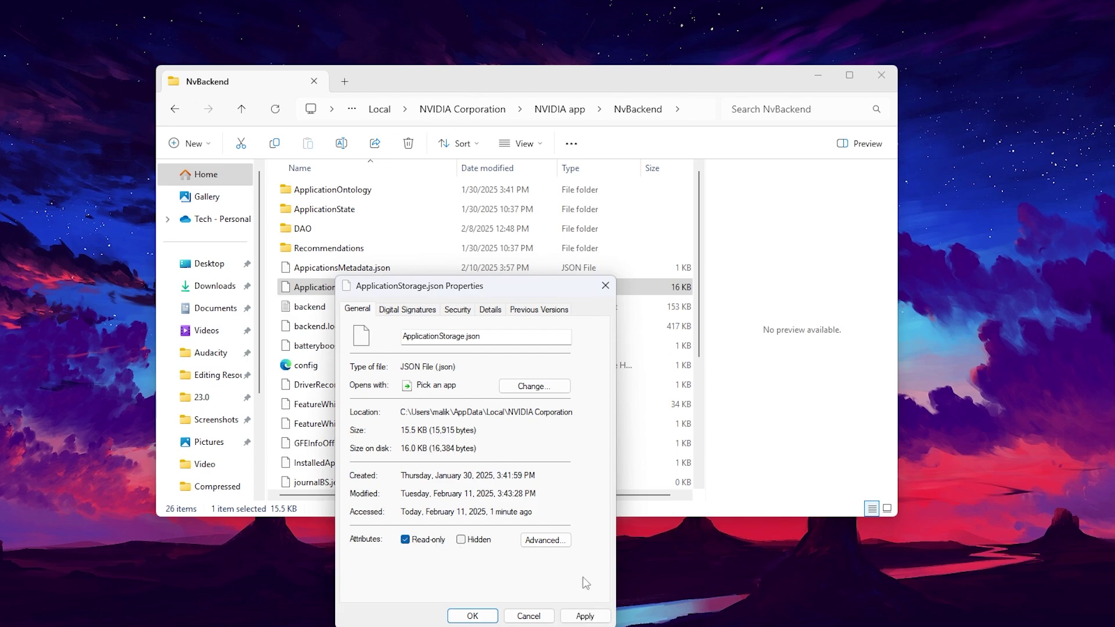
click(584, 615)
click(493, 617)
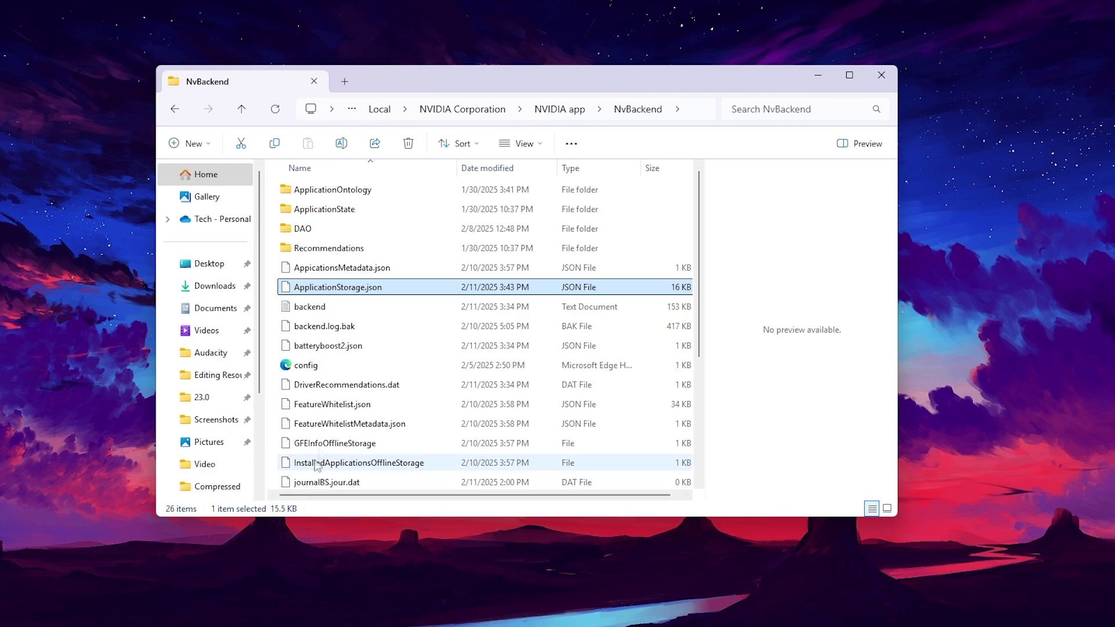
click(881, 75)
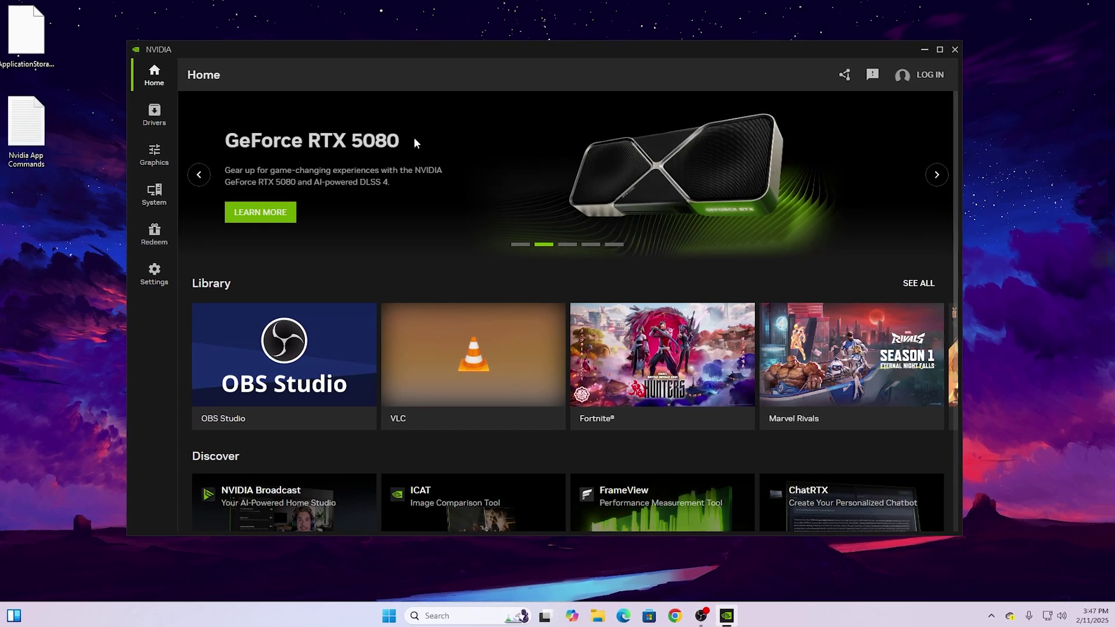
Step: Open Marvel Rivals' graphics settings and scroll to Driver Settings showing the DLSS Override options
click(154, 158)
click(251, 279)
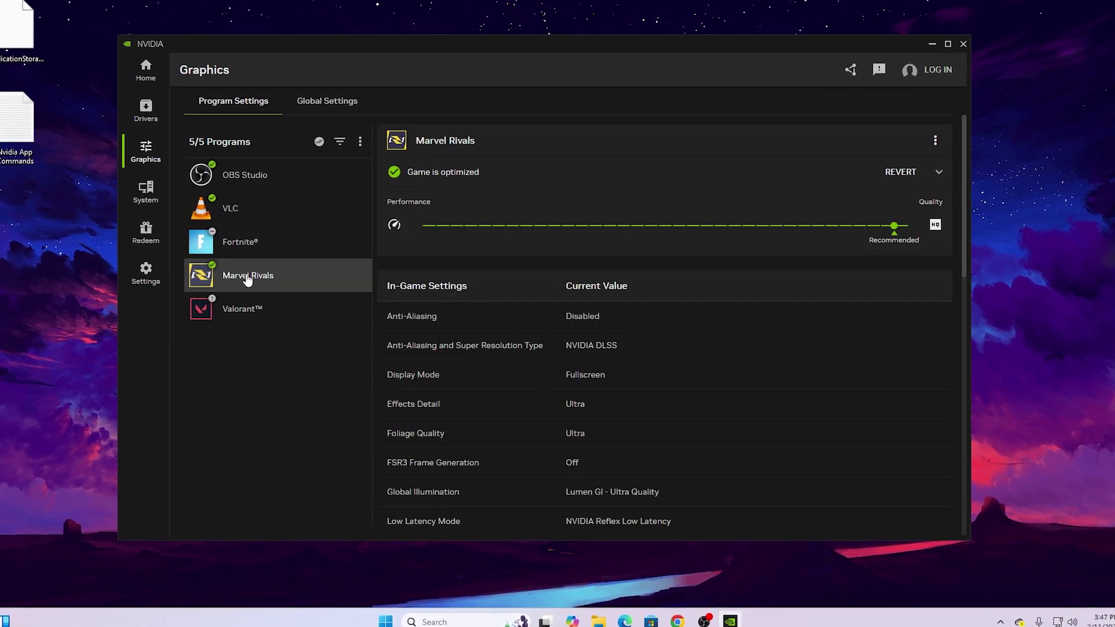
scroll(501, 357, down, 10)
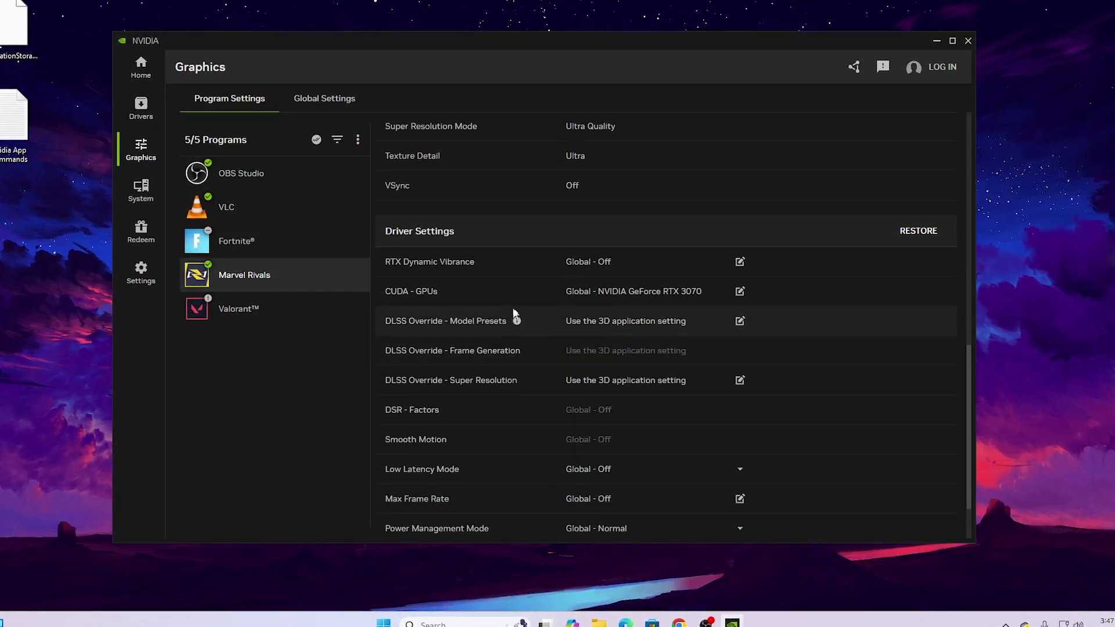
scroll(418, 237, down, 2)
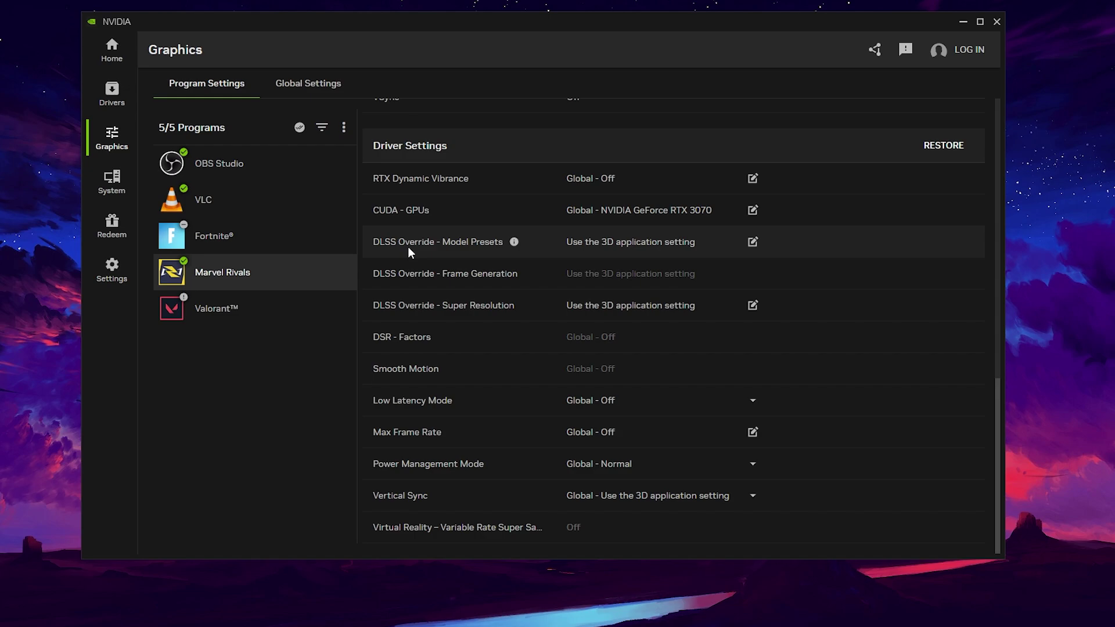
Step: Set Marvel Rivals' DLSS Override model preset to Latest and apply it
click(635, 242)
click(491, 180)
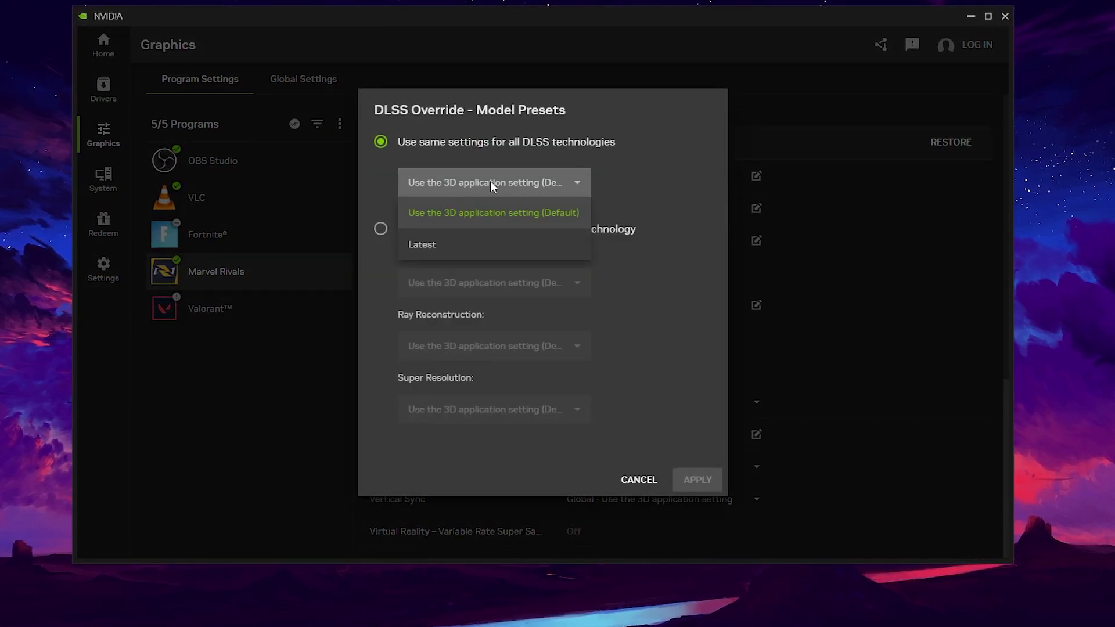
click(428, 241)
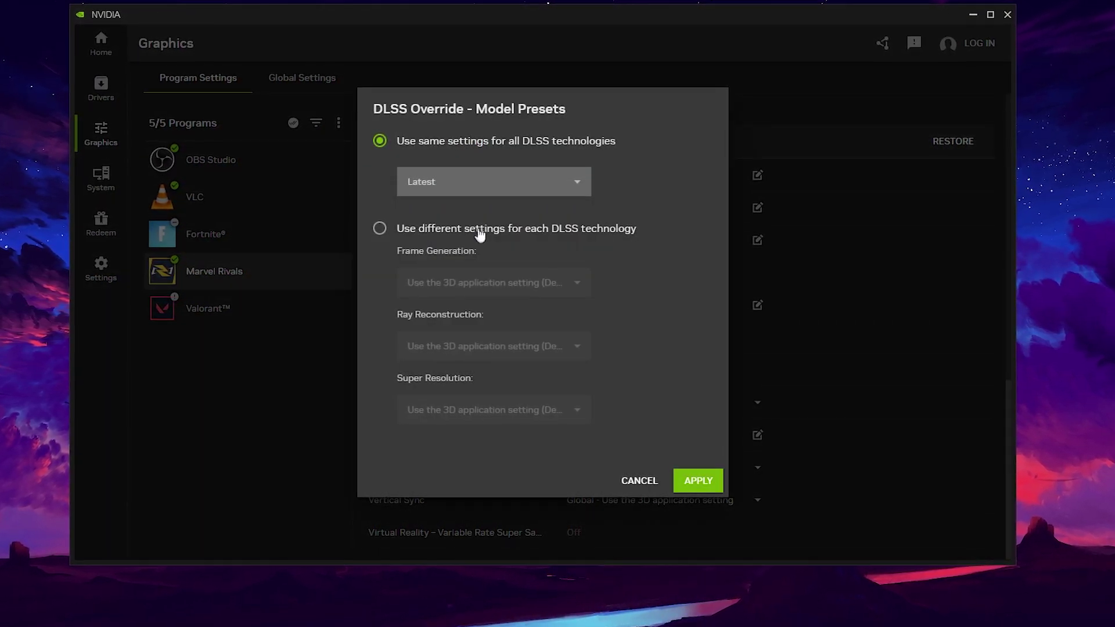
click(698, 480)
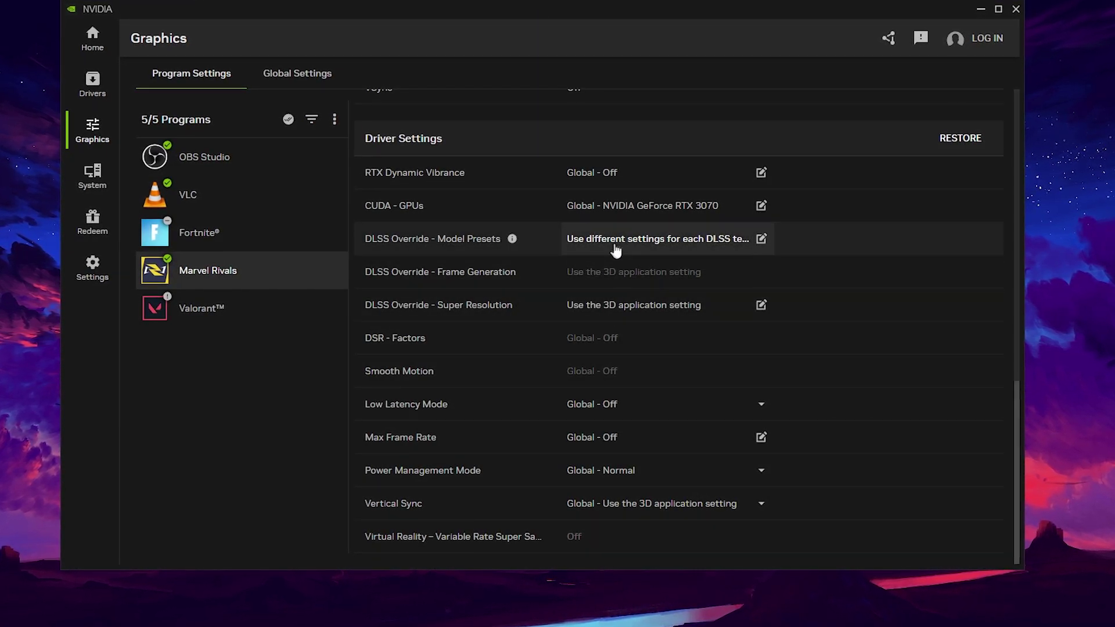
Step: Confirm Ray Reconstruction and Super Resolution presets both show Latest, then cancel without changes
click(658, 237)
click(459, 343)
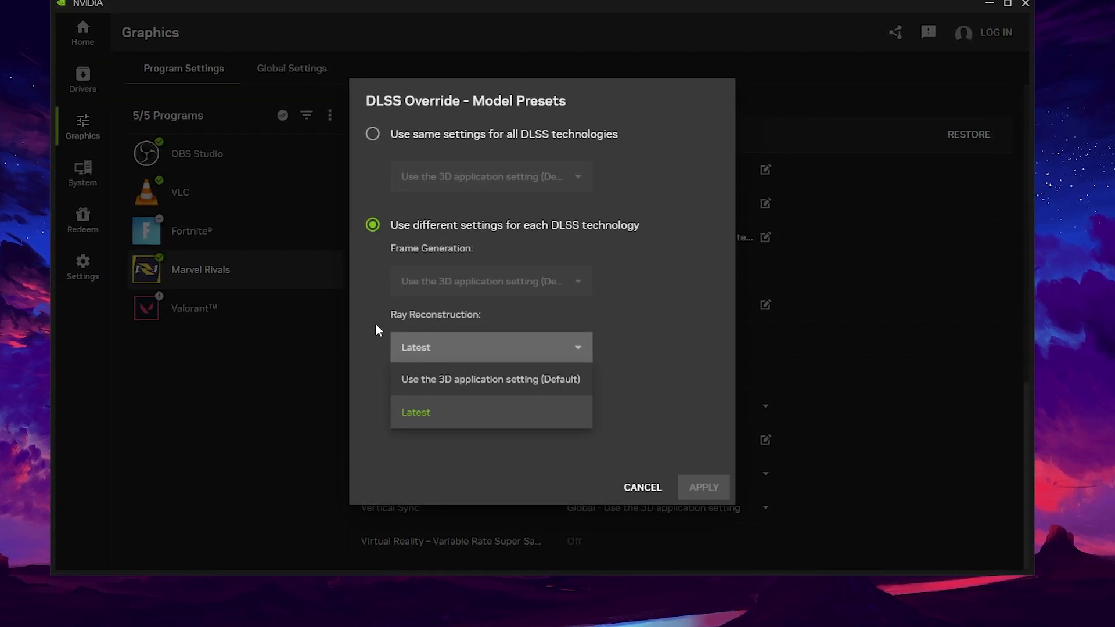
click(418, 349)
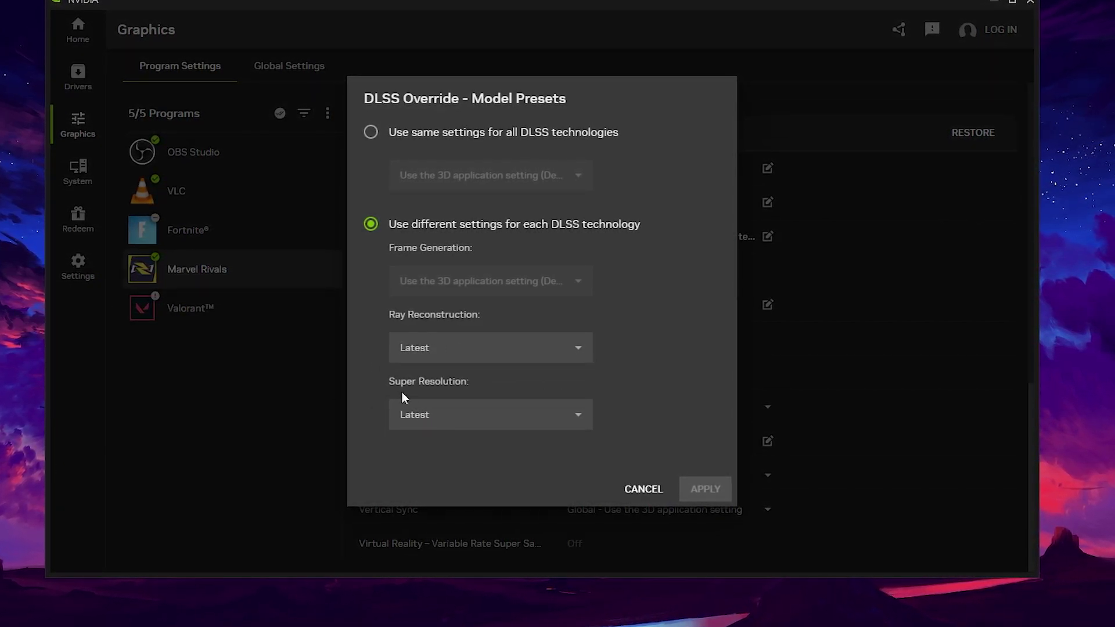
click(455, 416)
click(434, 416)
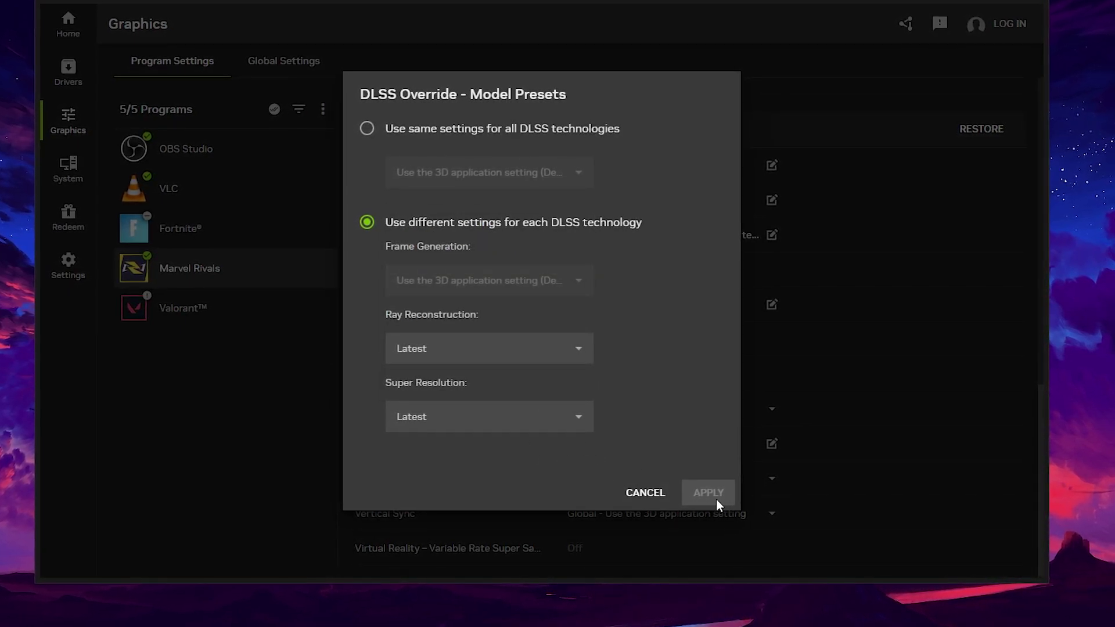
click(657, 496)
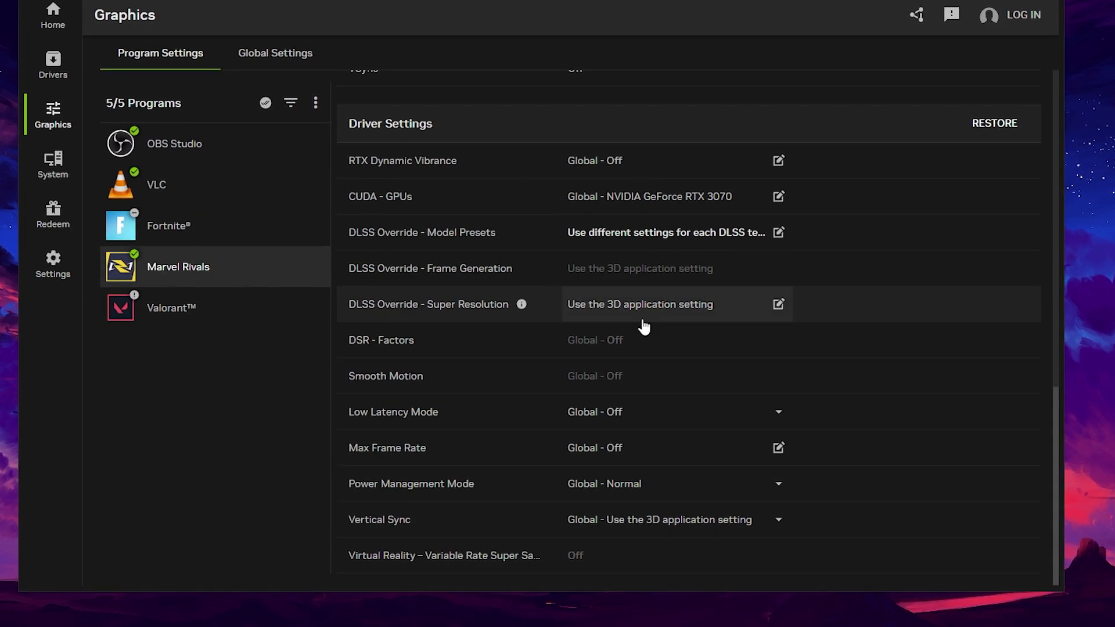
Step: Review Marvel Rivals' DLSS Super Resolution modes and leave the setting unchanged
click(654, 312)
click(510, 295)
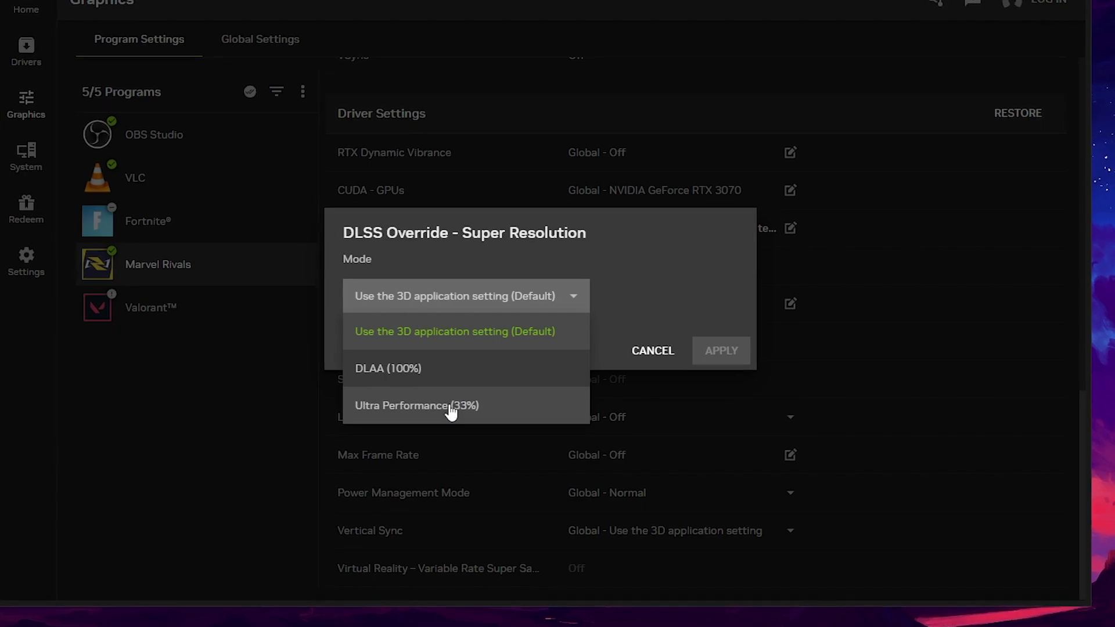
click(665, 353)
click(665, 352)
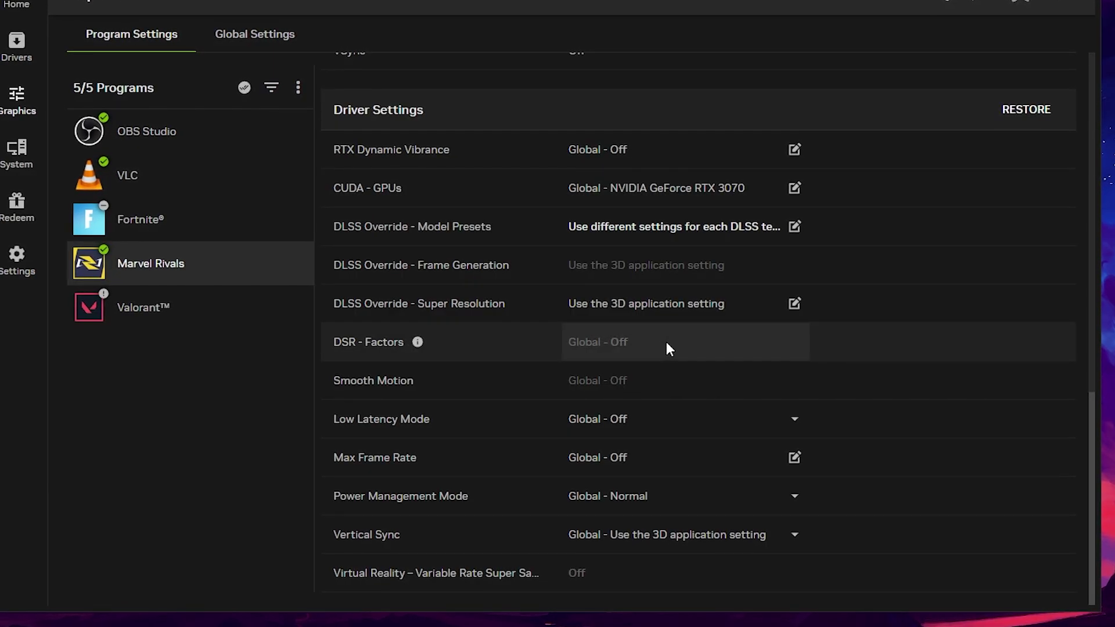
Step: Review Fortnite's DLSS Super Resolution modes, keeping the default 3D application setting
click(116, 219)
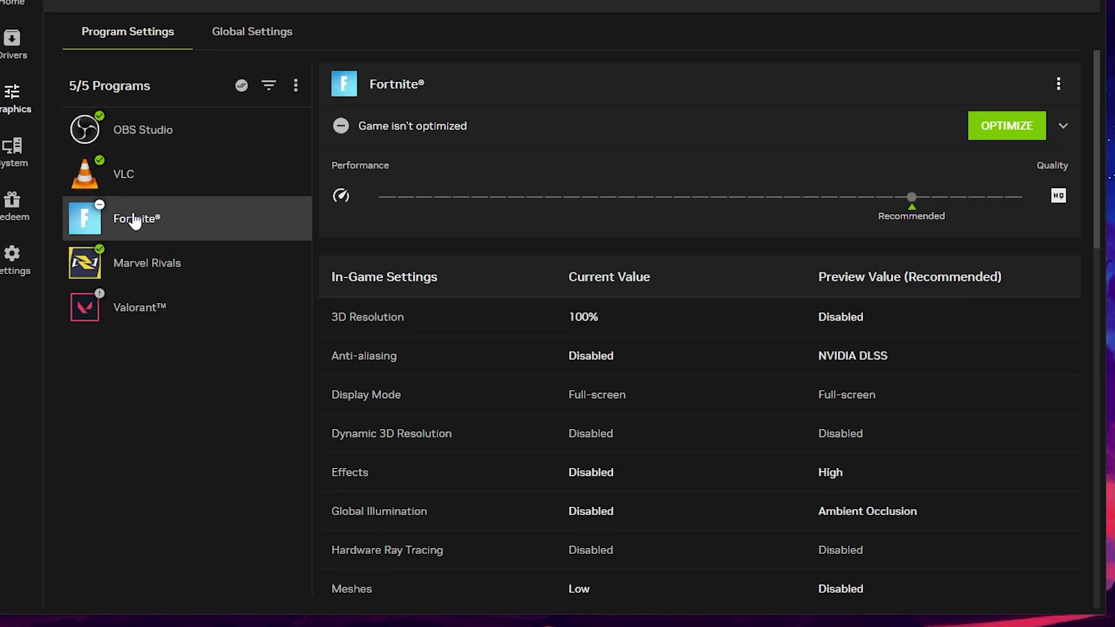
scroll(585, 429, down, 5)
scroll(586, 429, down, 6)
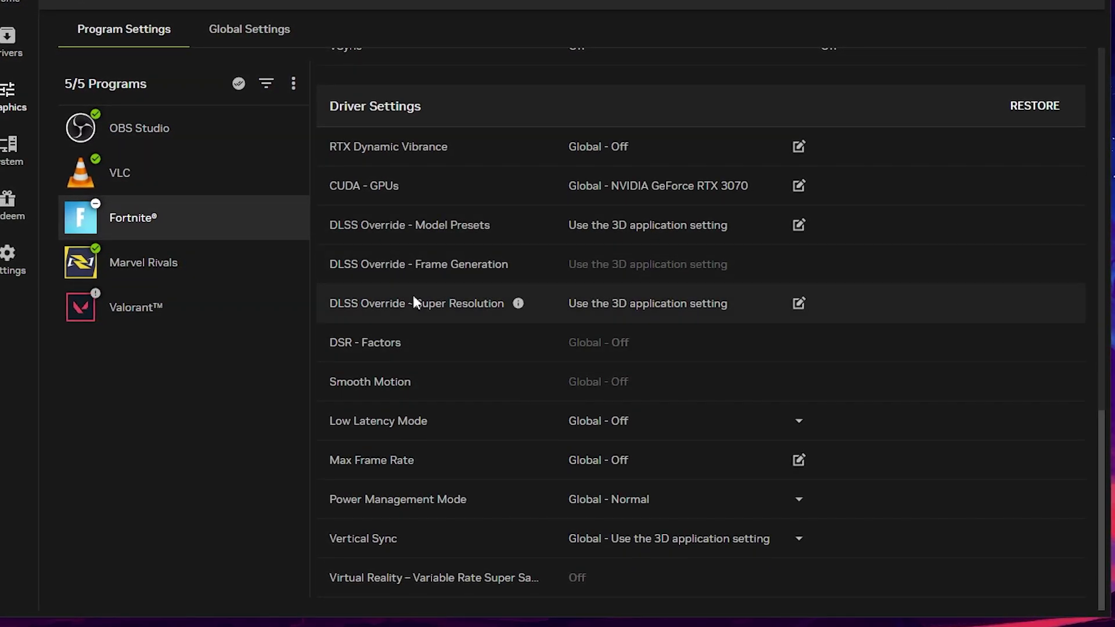
click(650, 303)
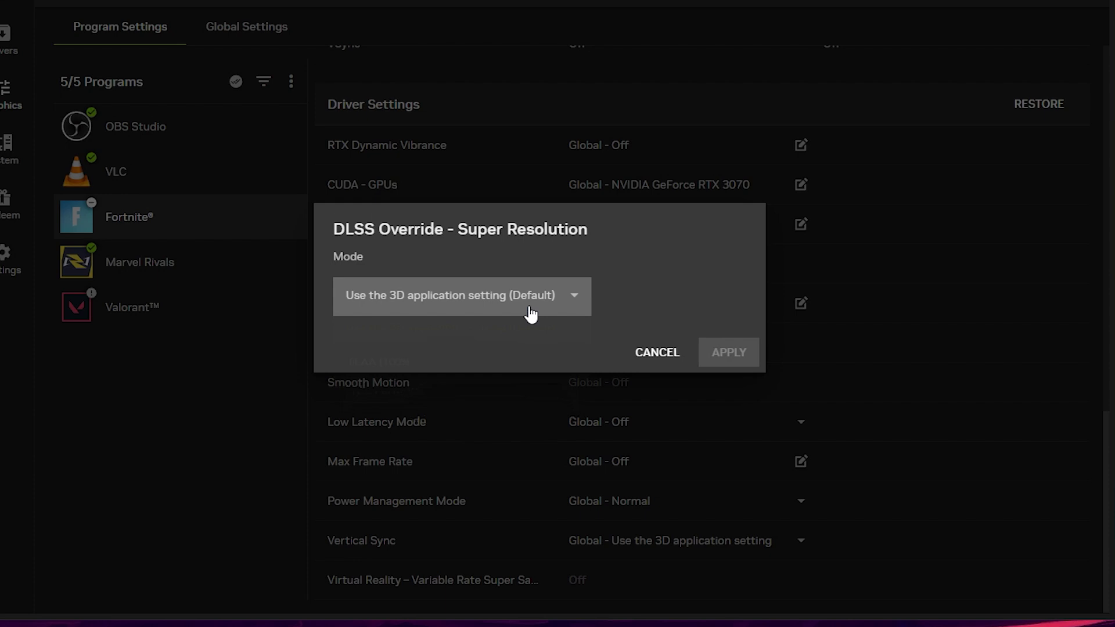
click(525, 305)
click(342, 329)
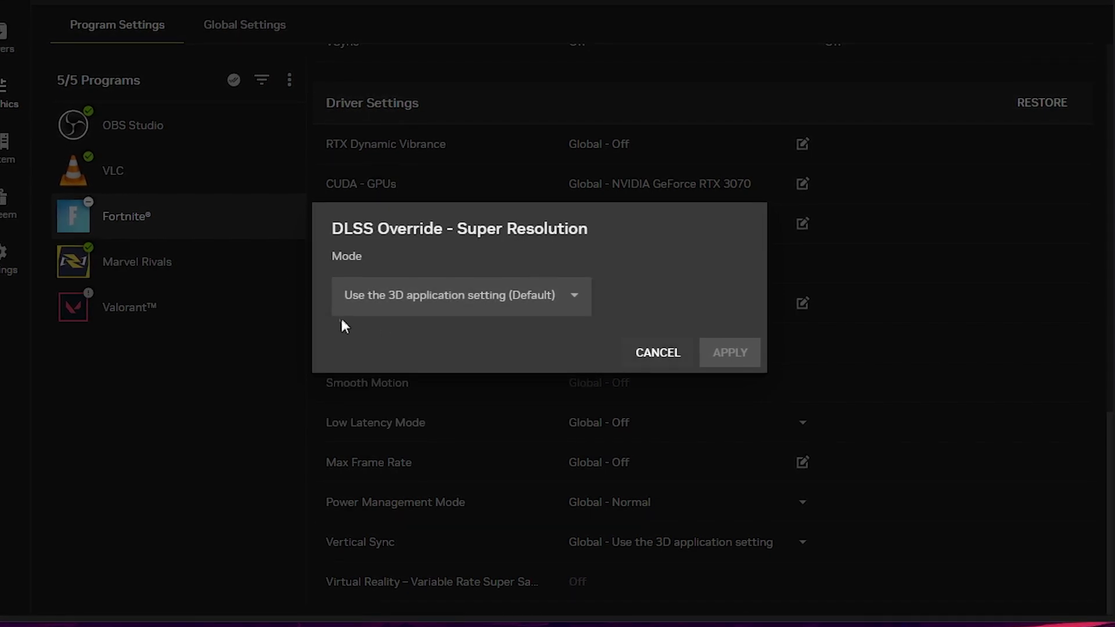
click(674, 352)
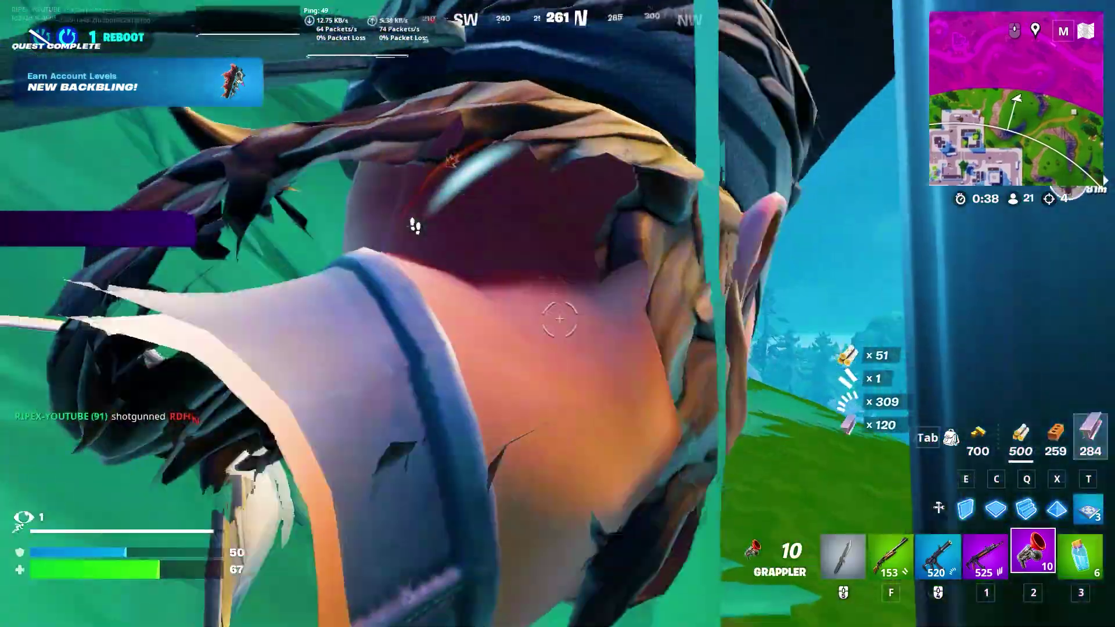